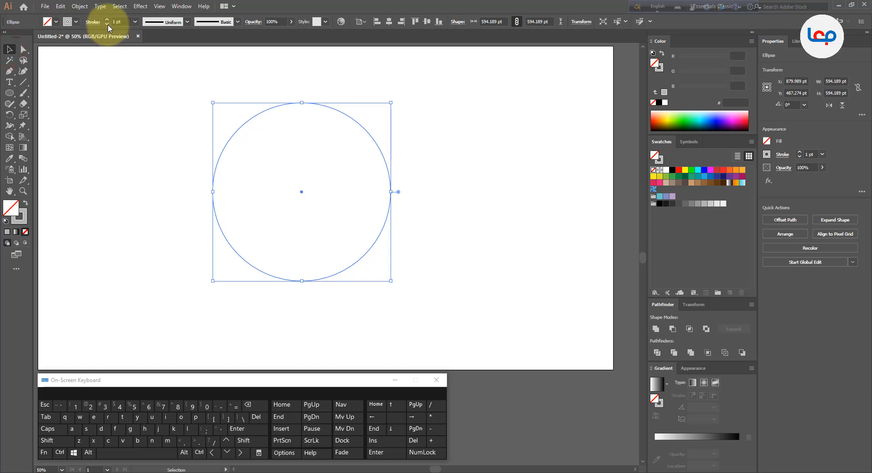
Set the large circle's stroke weight to 0.25 pt and reselect the circle.
click(107, 24)
click(153, 137)
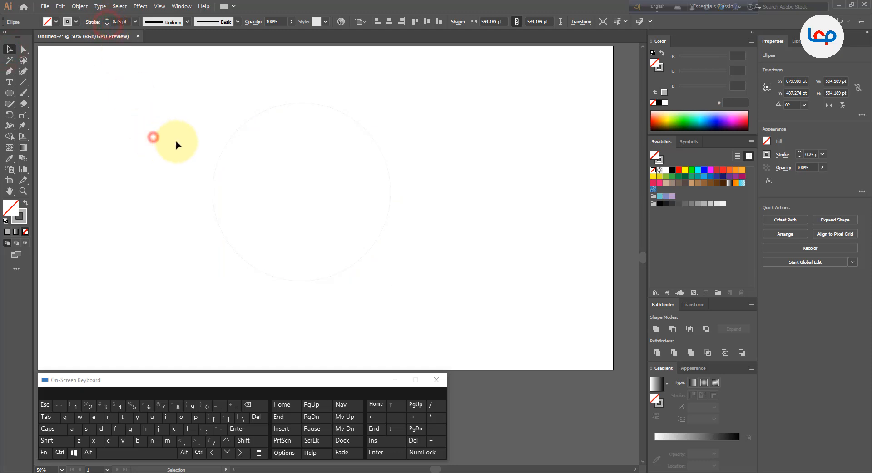
drag(181, 137, 252, 187)
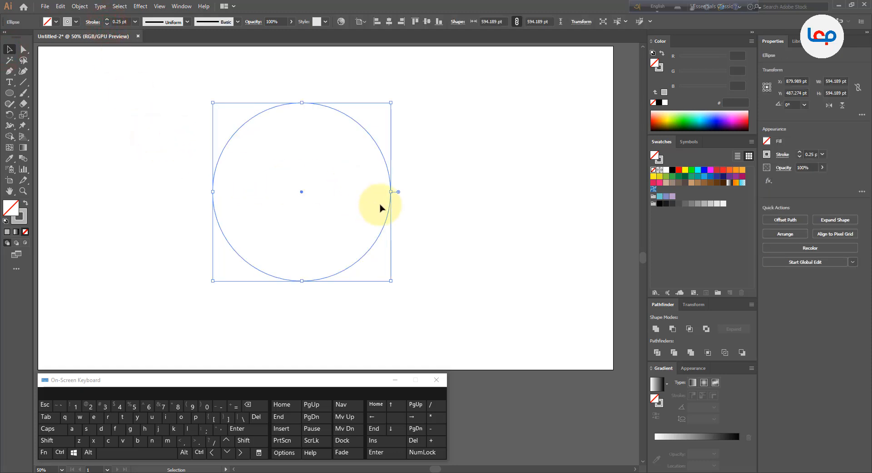
Paste a copy of the large circle in front and scale it to about 297 pt, reaching from the centre to the right edge.
click(60, 6)
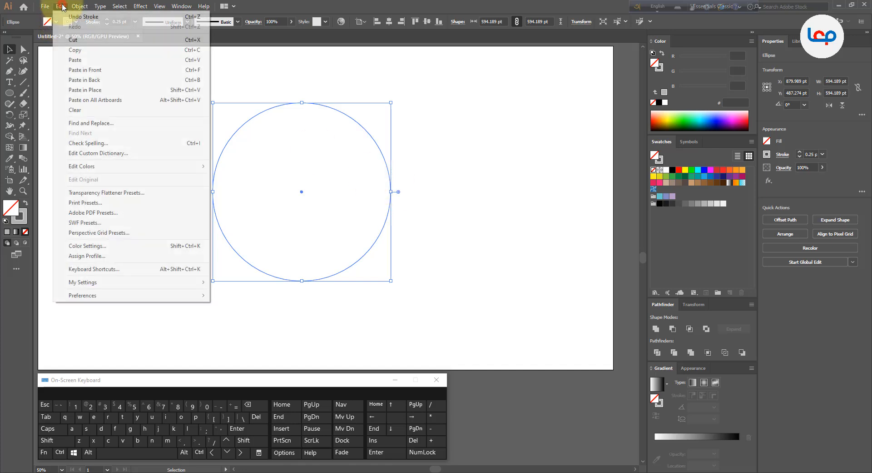
click(76, 51)
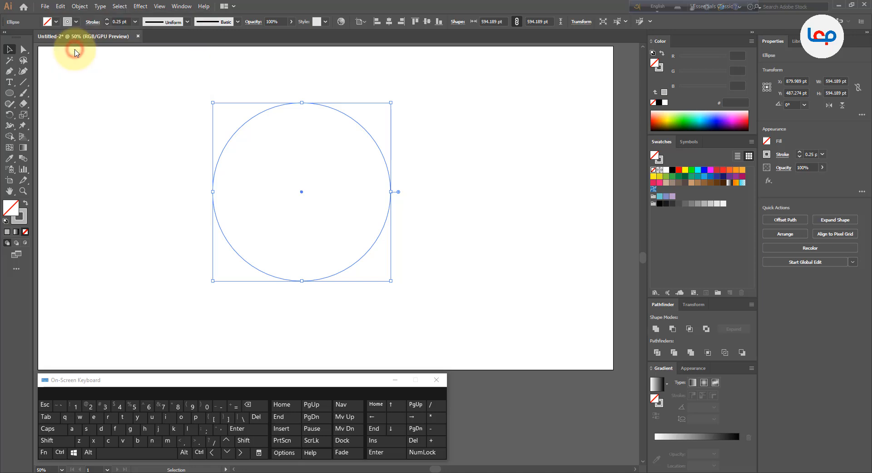
click(60, 6)
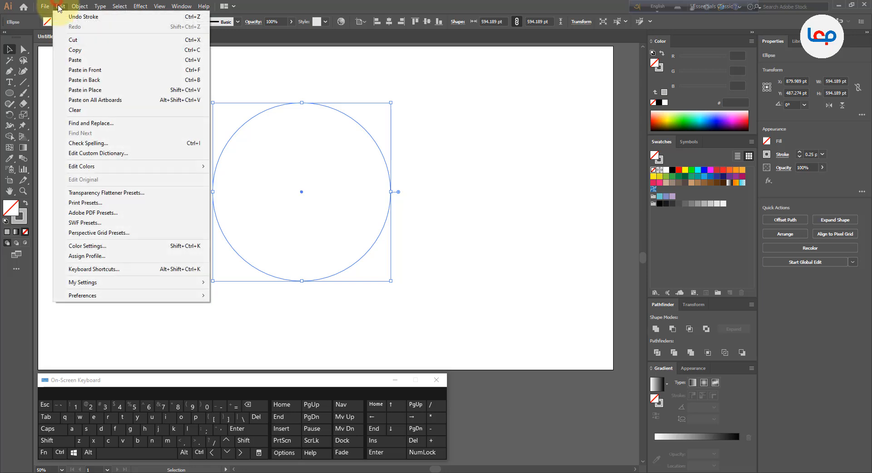
click(84, 70)
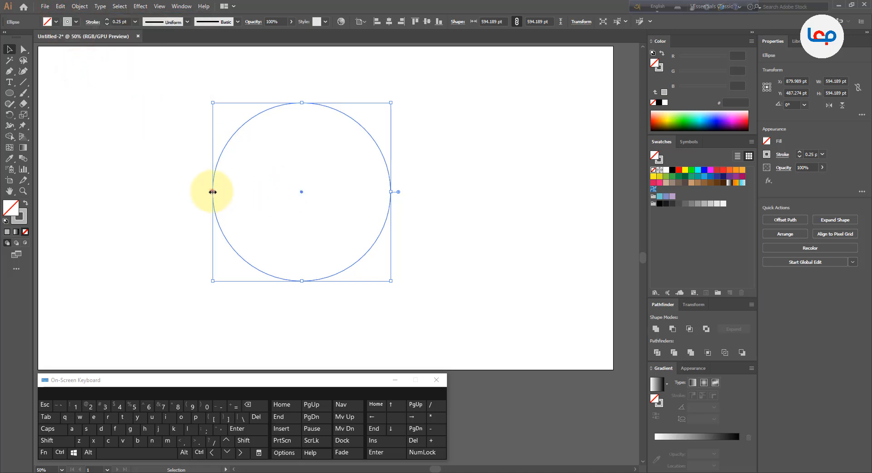
drag(212, 191, 302, 190)
click(466, 164)
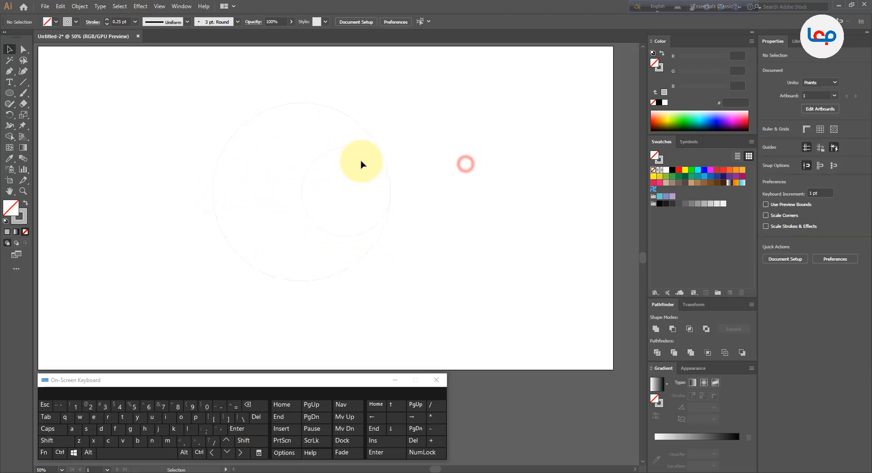
Duplicate the 297 pt circle and place the copy inside the upper part of the large circle.
click(353, 149)
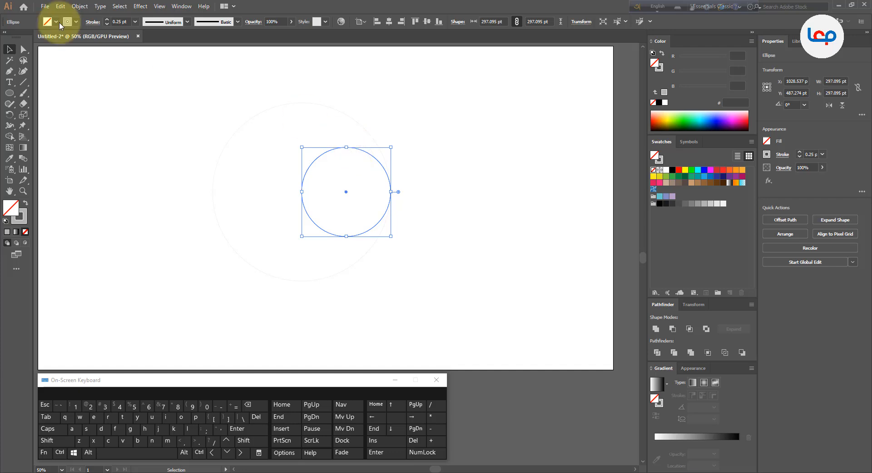
click(46, 7)
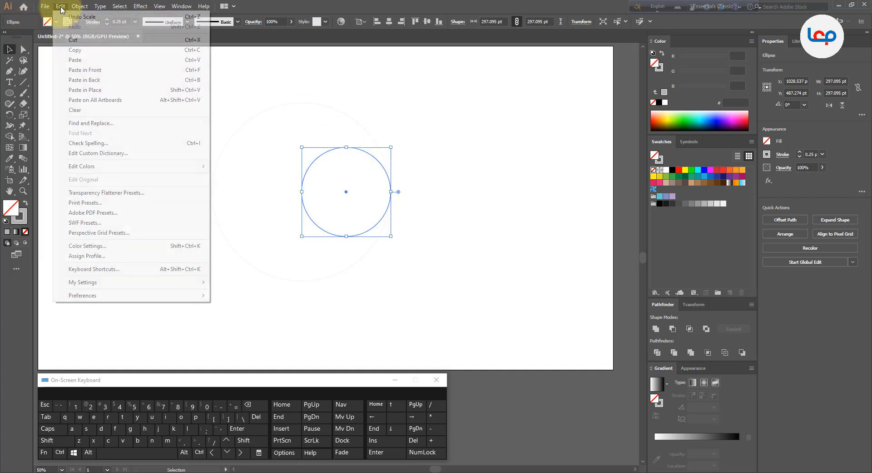
click(68, 50)
click(61, 7)
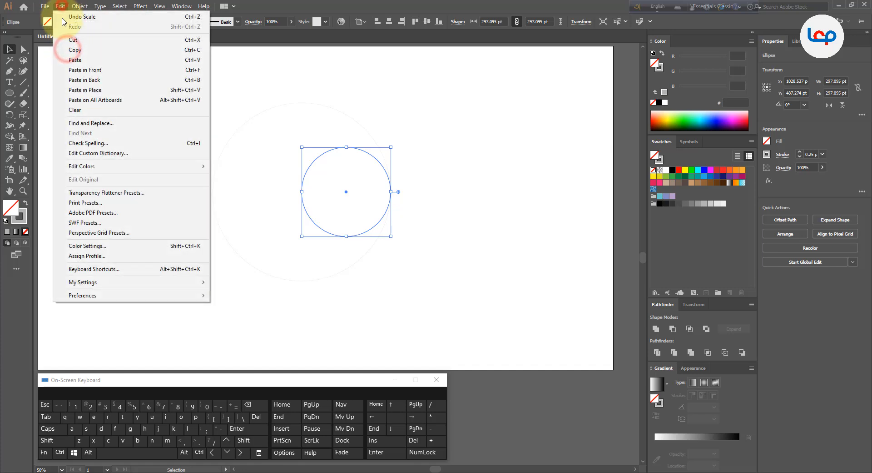
click(70, 59)
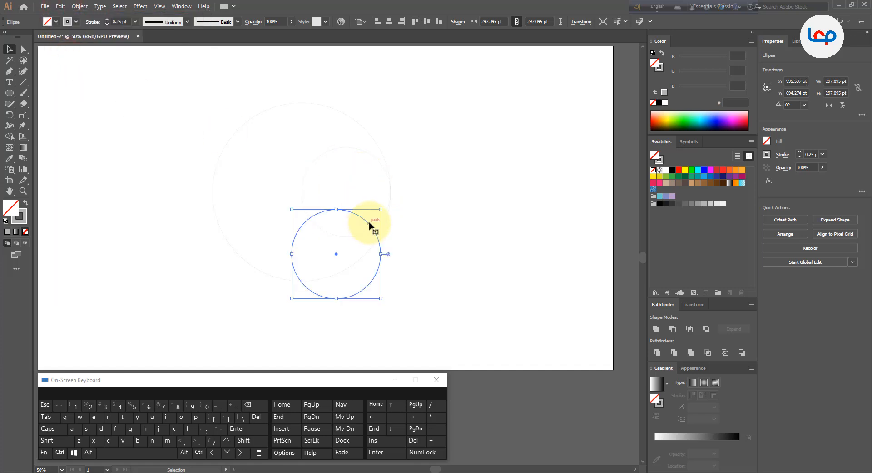
drag(368, 224, 334, 120)
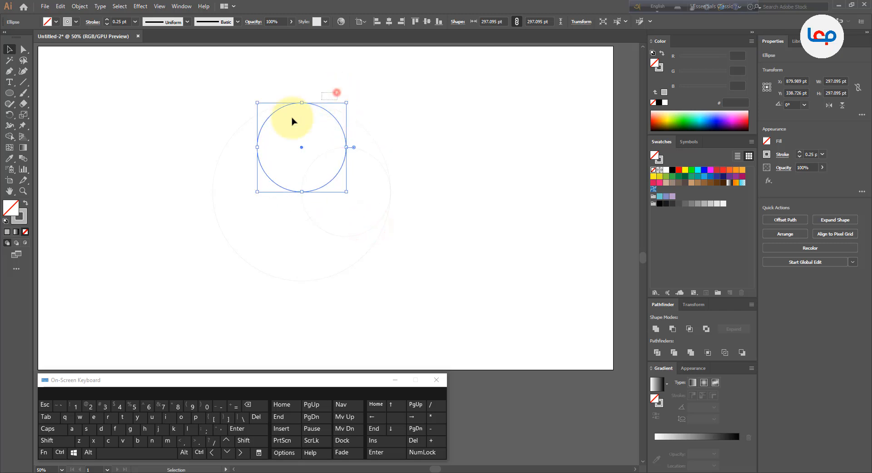
Align the upper inner circle with the large circle by horizontal centre and top edge.
shift+click(345, 117)
click(347, 118)
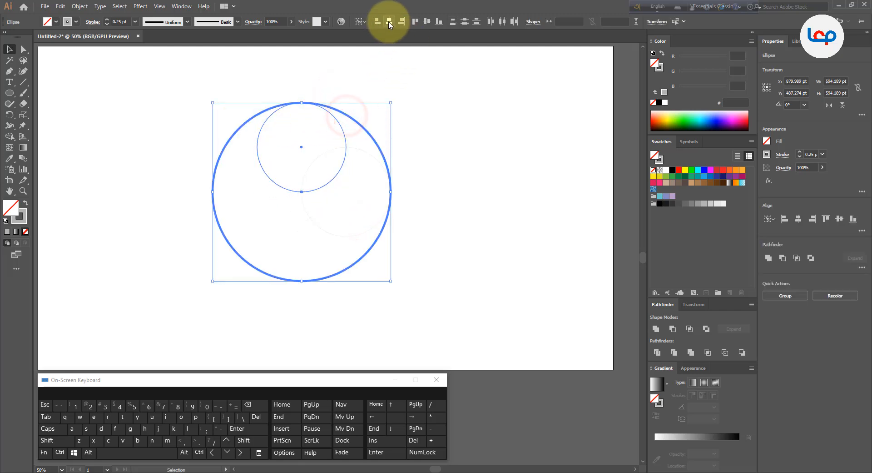
click(407, 65)
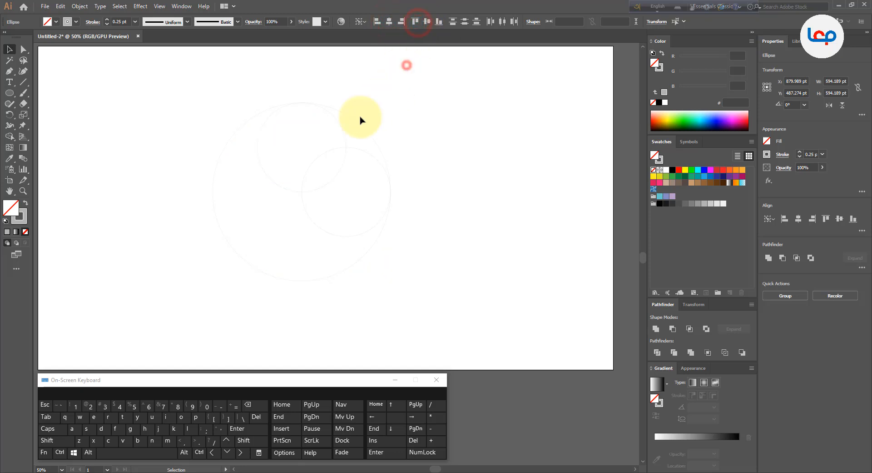
Shrink the upper inner circle proportionally to about 247 pt, keeping its top point on the large circle's top.
click(345, 133)
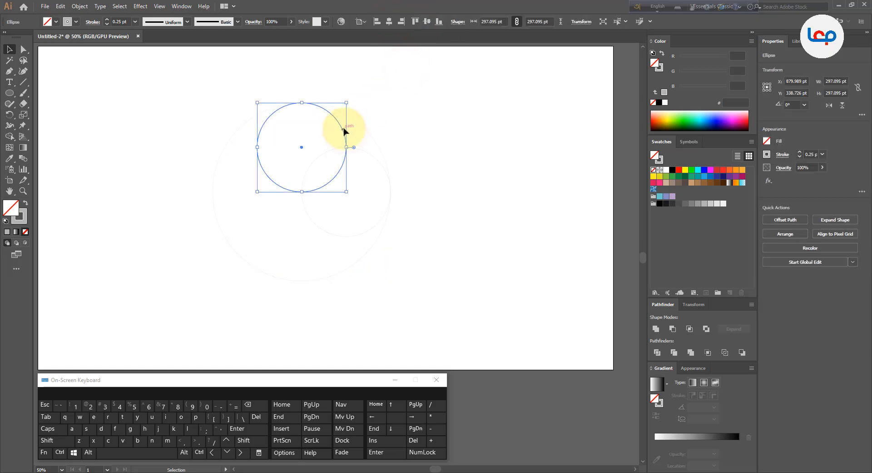
scroll(300, 88, down, 1)
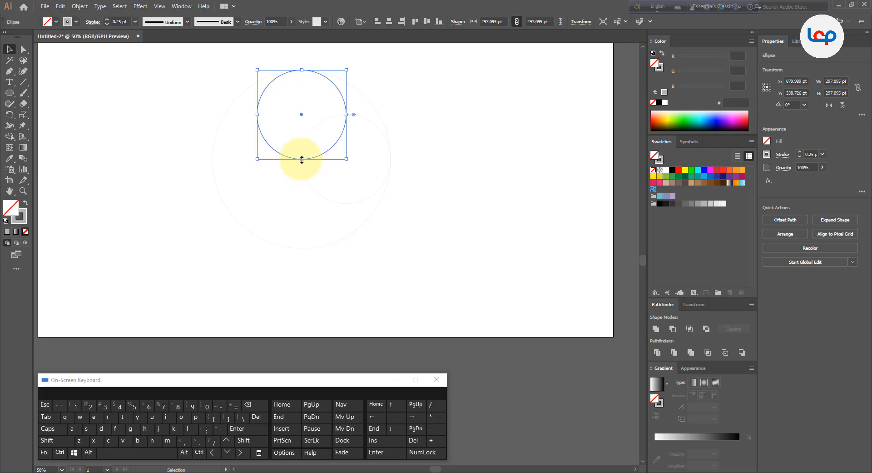
click(299, 158)
click(289, 125)
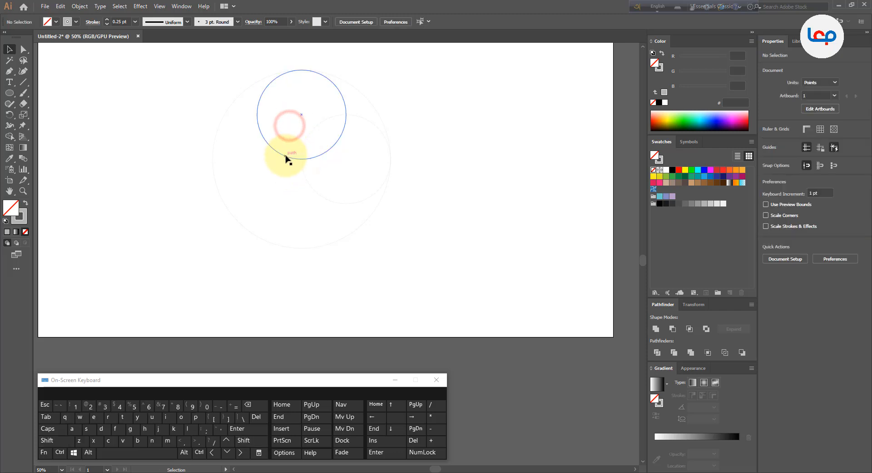
click(287, 159)
drag(302, 159, 302, 144)
click(291, 160)
click(292, 143)
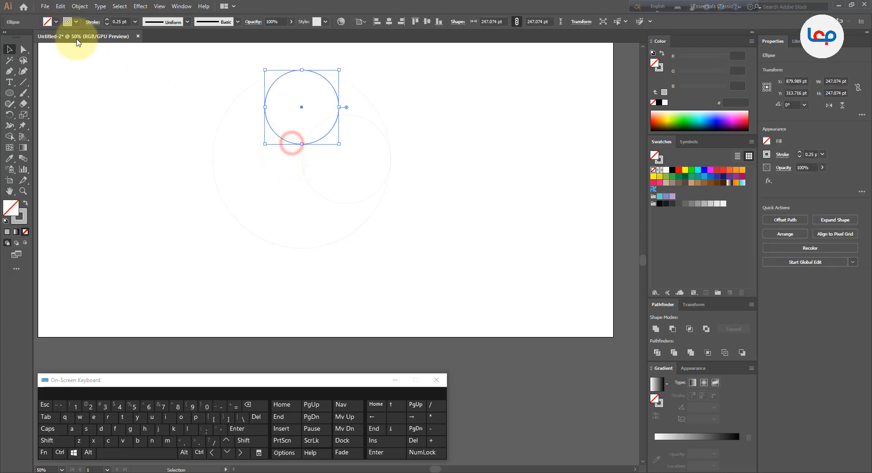
Paste a copy of the 247 pt circle in front and move it straight down until it touches the original.
click(60, 6)
click(68, 51)
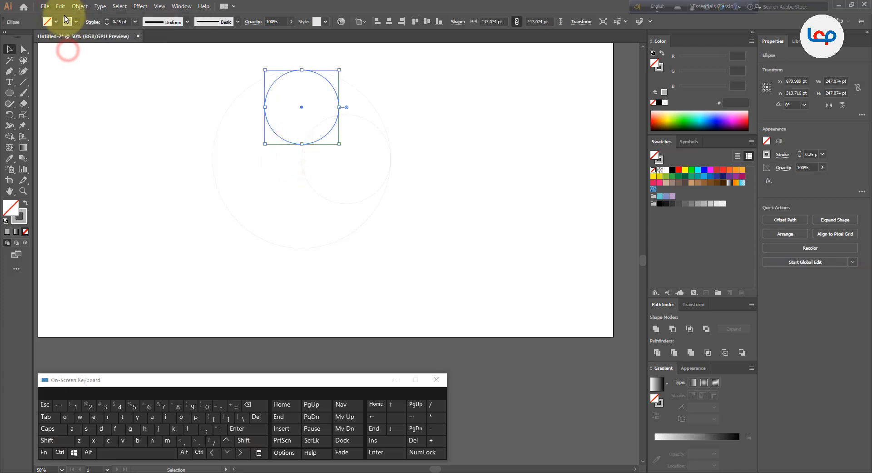
click(60, 6)
click(66, 64)
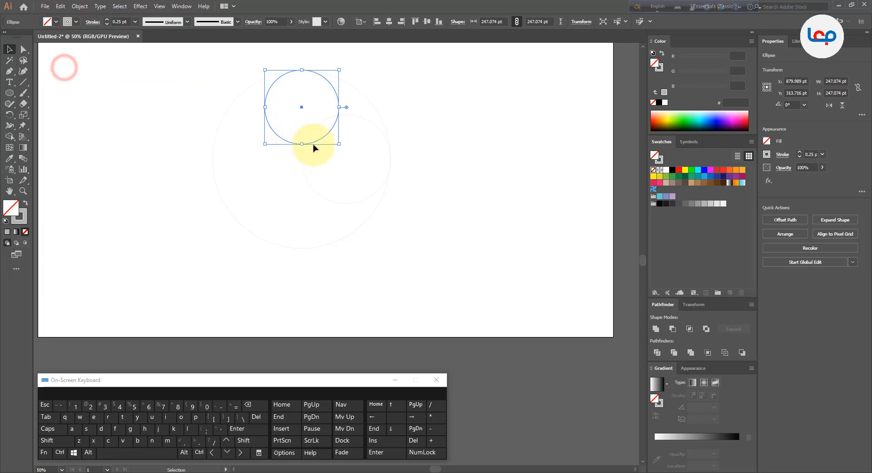
drag(338, 98, 332, 176)
Paste a copy of the second stacked circle in front and move it straight down to sit tangent below it.
click(60, 5)
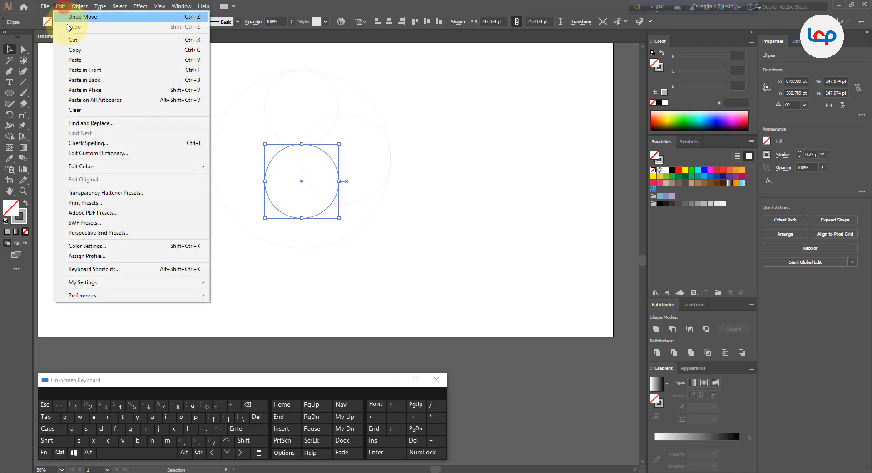
click(74, 50)
click(60, 6)
click(73, 70)
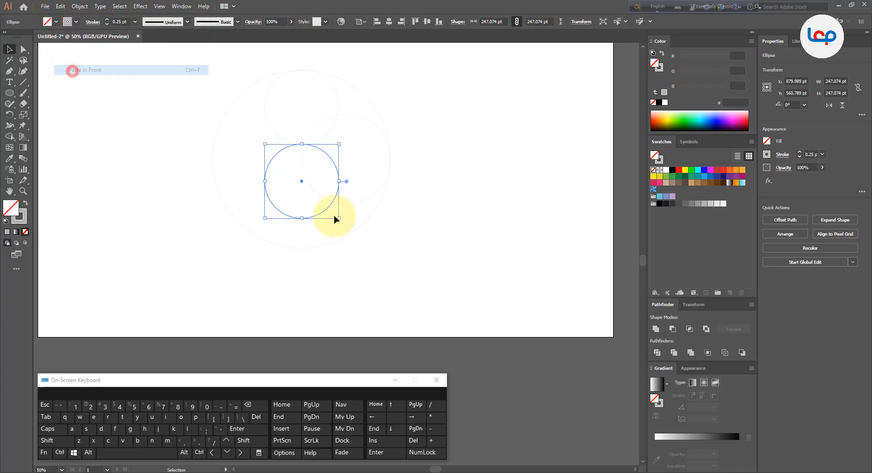
drag(337, 172, 332, 248)
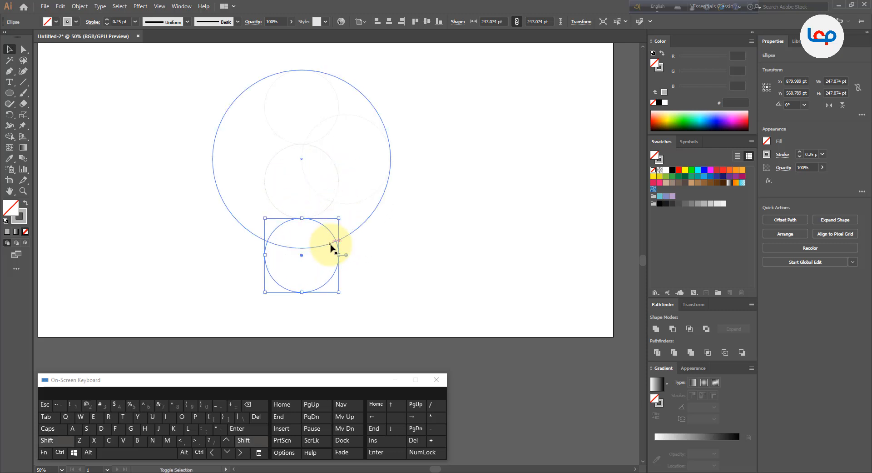
Scale the three stacked circles together to about 198 pt wide each so the column fits the large circle's height.
shift+click(291, 129)
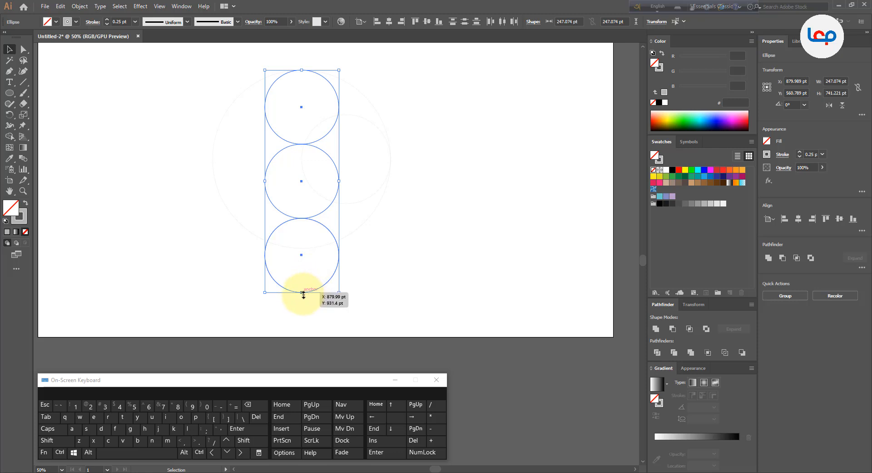
drag(304, 293, 302, 248)
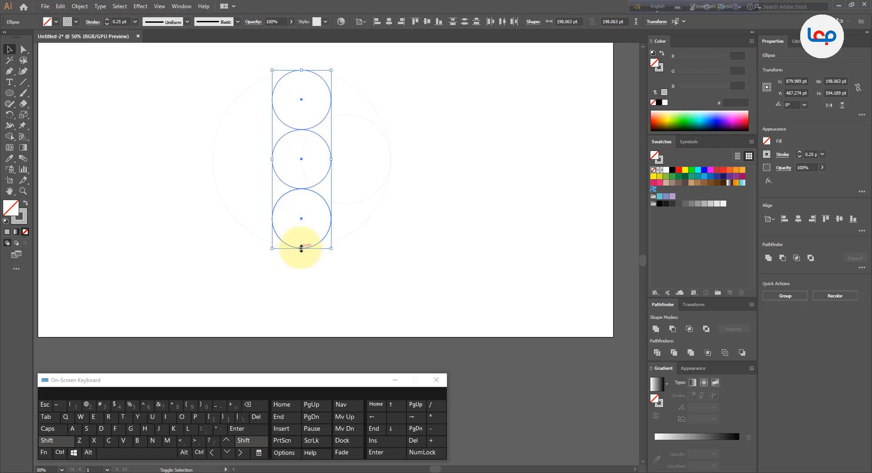
click(416, 247)
click(457, 145)
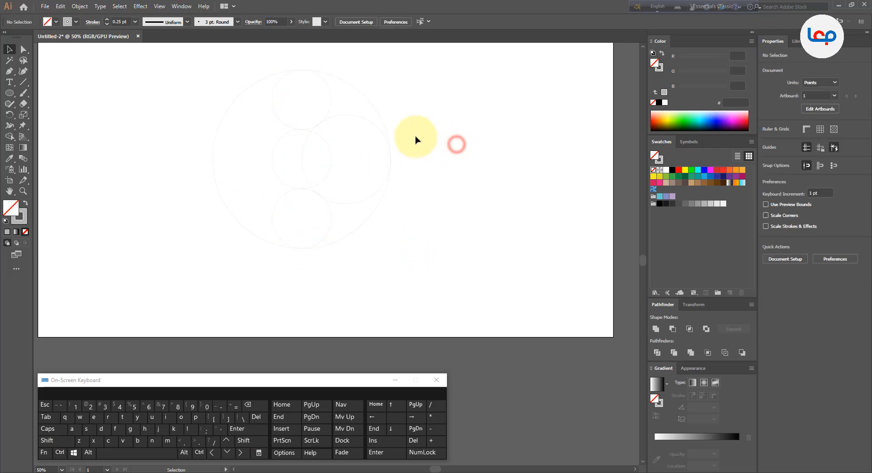
Enlarge the right inner circle leftward until it meets the left edge of the middle small circle, keeping its right edge fixed.
click(348, 115)
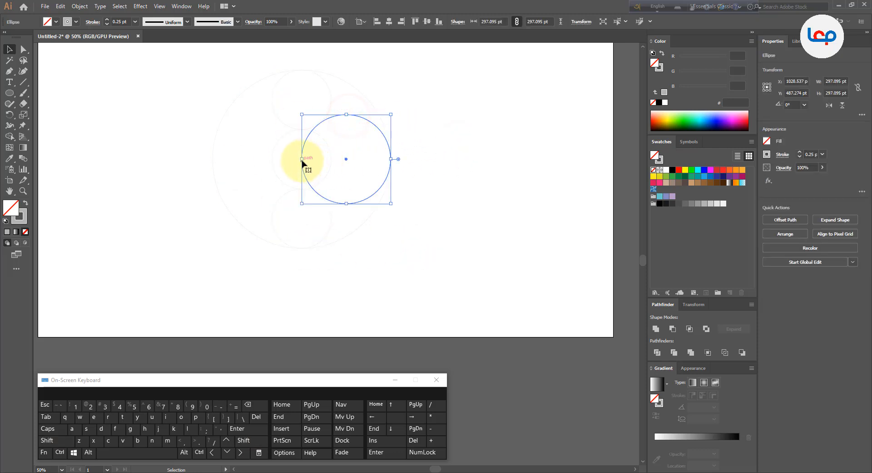
drag(301, 160, 273, 161)
click(240, 160)
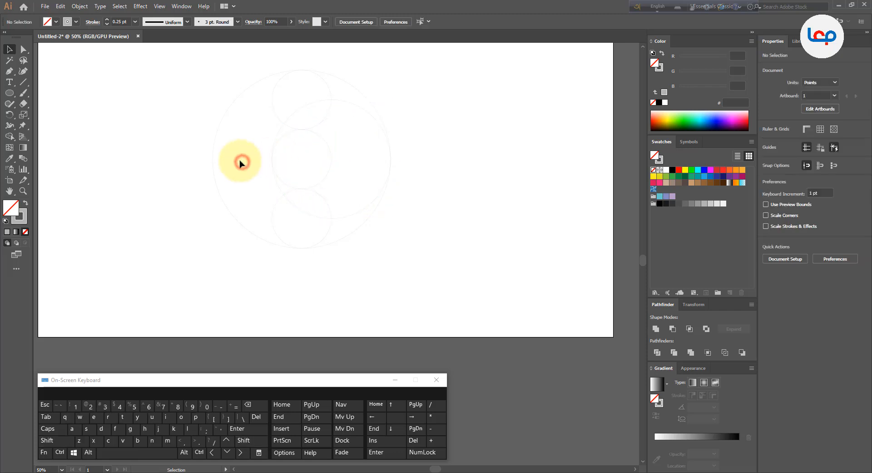
click(459, 232)
Set the stroke weight of all five circles to 0.75 pt.
scroll(339, 55, up, 1)
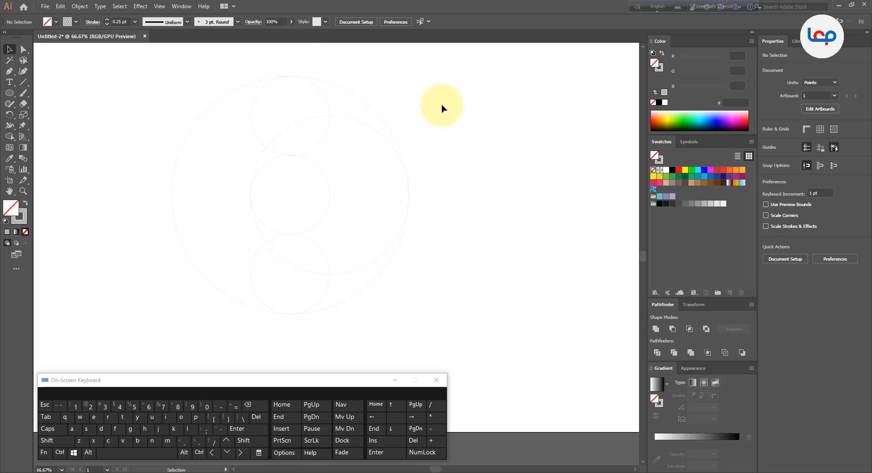
mouse_move(481, 89)
mouse_down()
mouse_move(200, 296)
mouse_move(187, 285)
mouse_up()
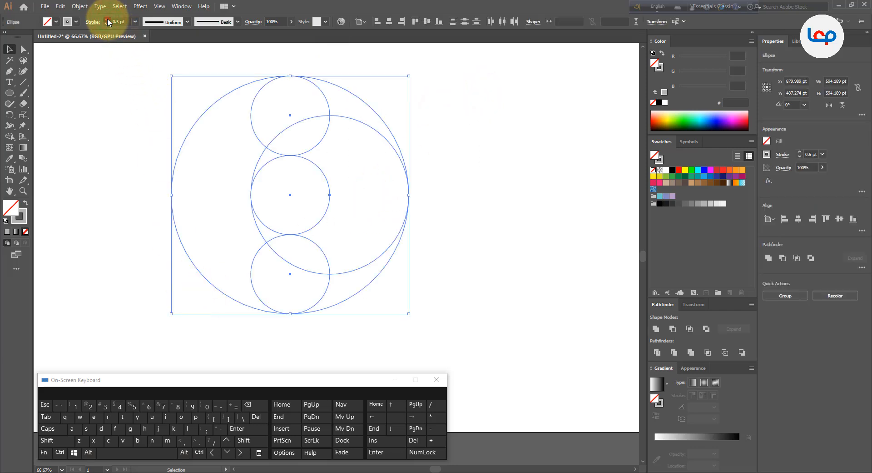
click(93, 86)
Rotate a copy of the top small circle about 29.5° counterclockwise around the large circle's centre.
scroll(411, 164, down, 1)
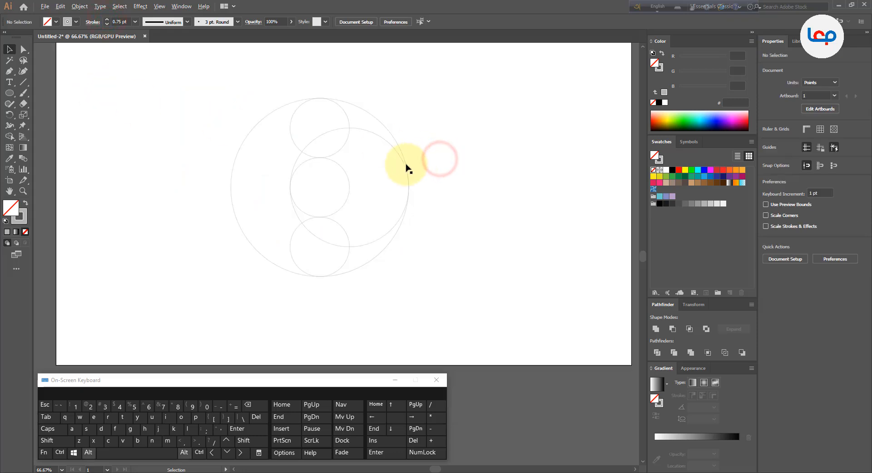
scroll(414, 161, down, 1)
scroll(415, 164, up, 1)
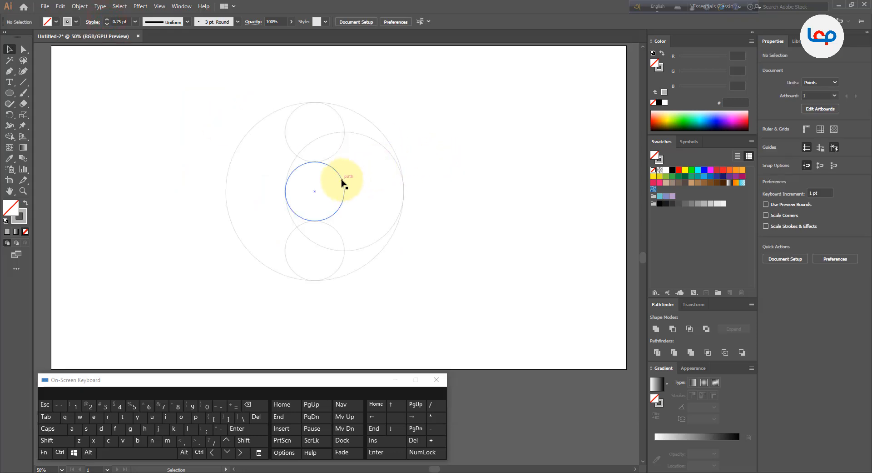
drag(342, 182, 342, 145)
click(10, 114)
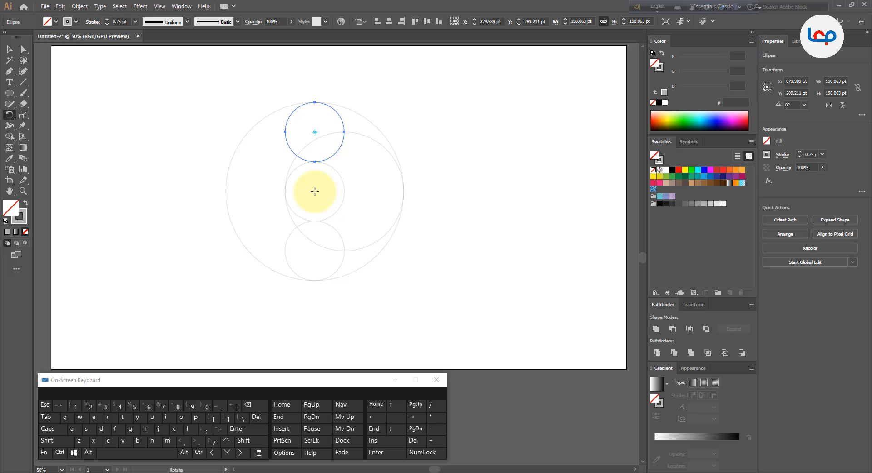
click(315, 191)
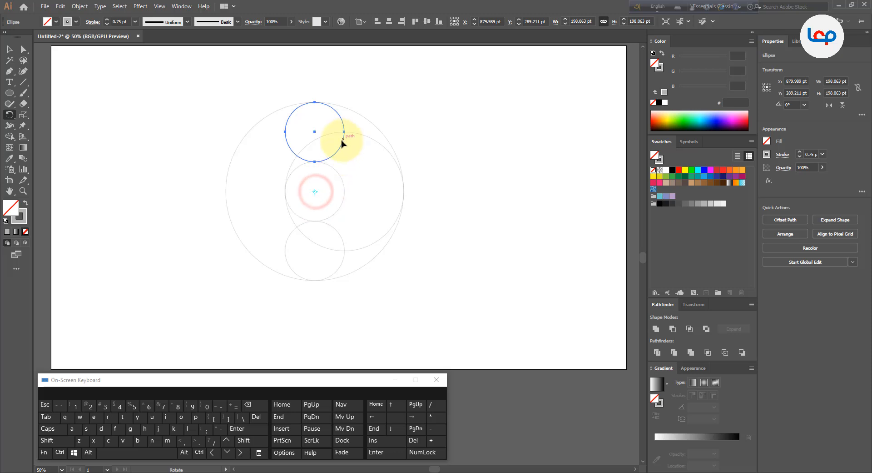
drag(341, 143, 317, 132)
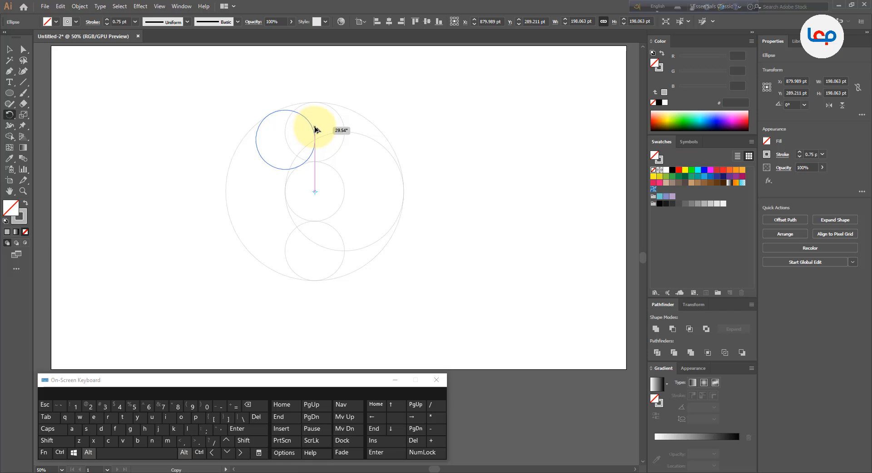
drag(317, 129, 316, 129)
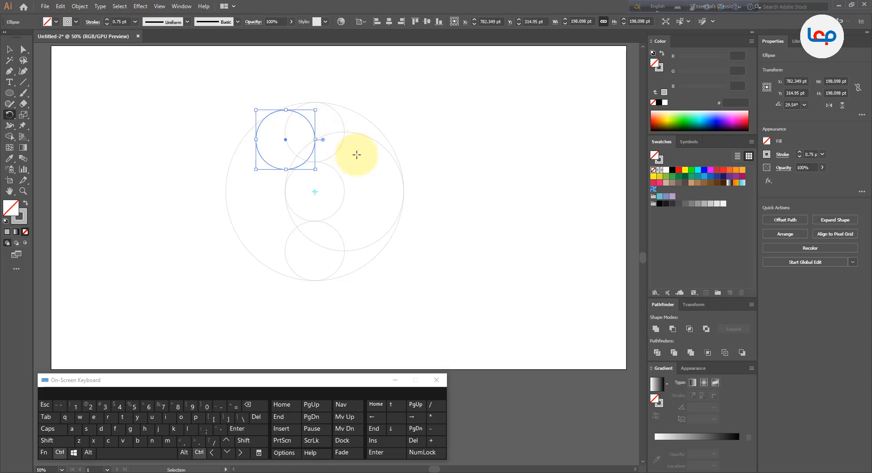
Repeat the rotated copy of the small circle three more times around the large circle's centre.
key(ctrl+d)
key(ctrl+d)
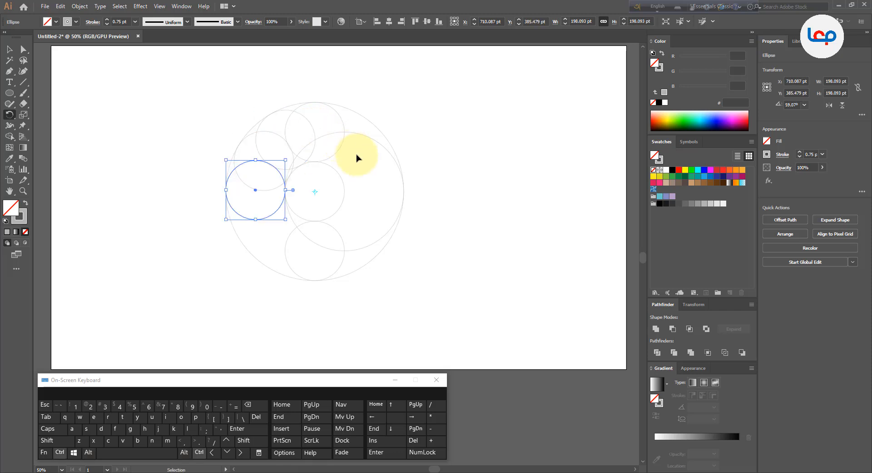
key(ctrl+d)
Delete the bottom small circle of the original vertical column.
click(9, 49)
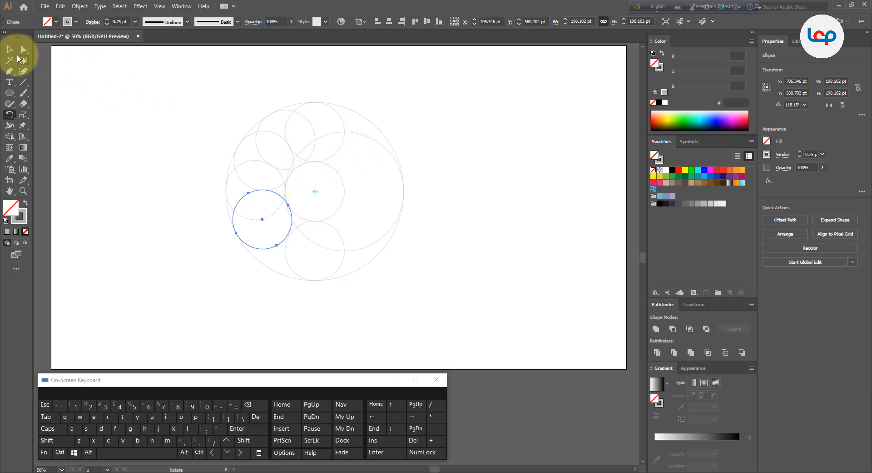
click(339, 233)
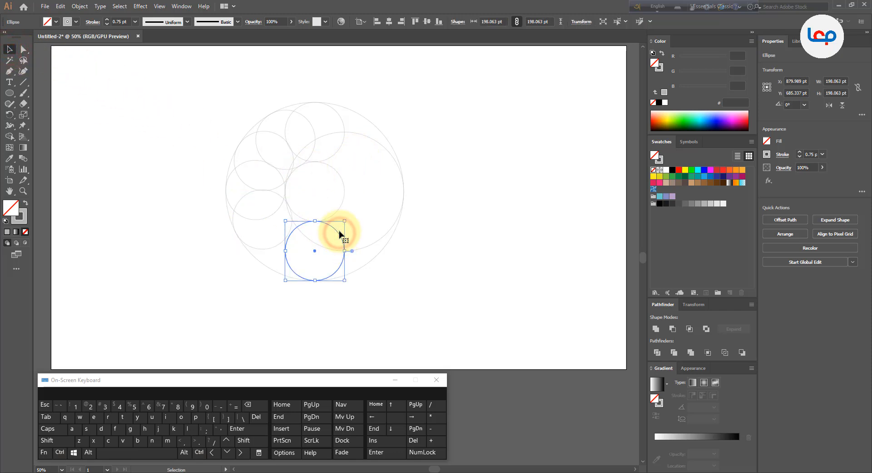
key(Delete)
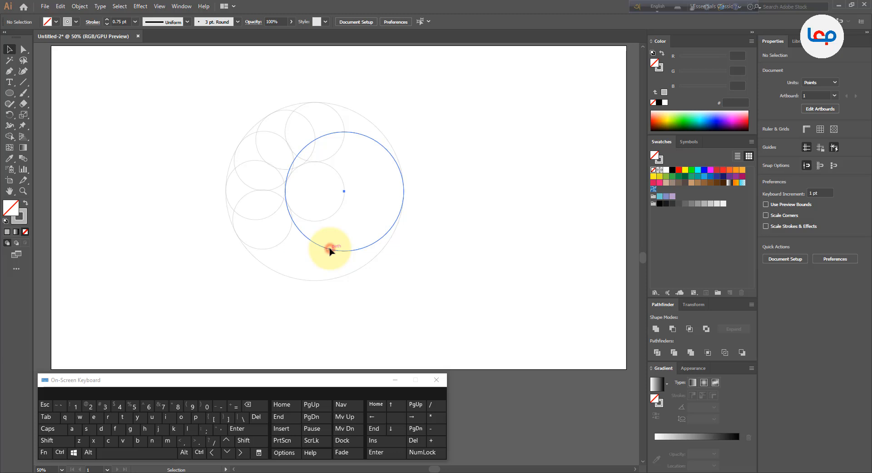
Rotate a copy of the right medium circle about 31.4° counterclockwise around the large circle's centre.
click(330, 250)
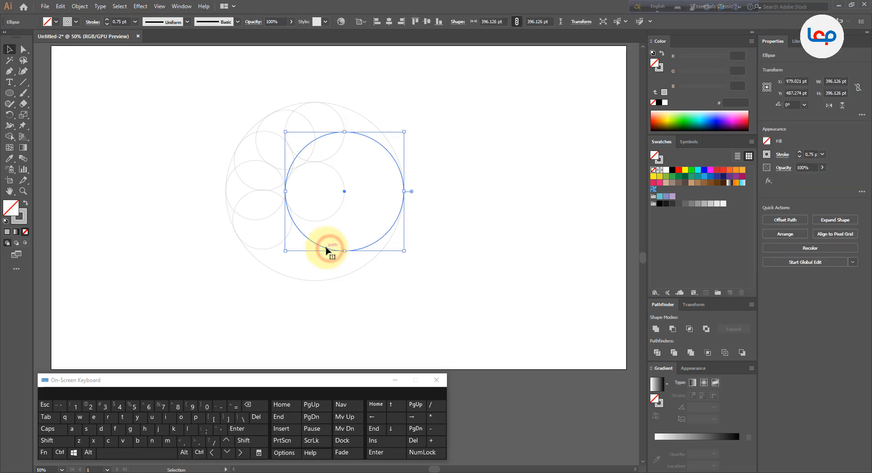
click(10, 115)
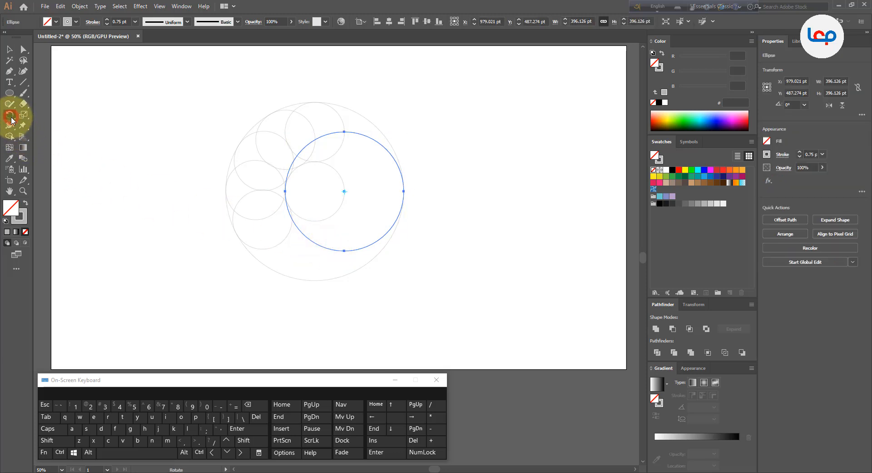
click(315, 192)
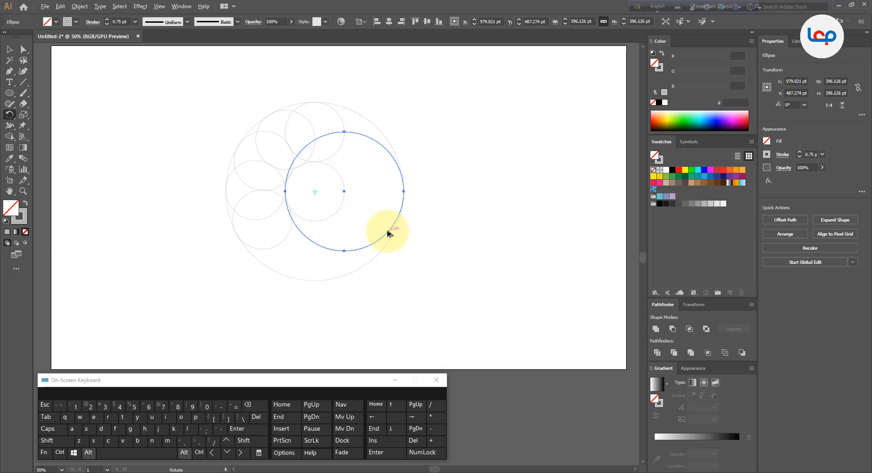
drag(388, 233, 392, 188)
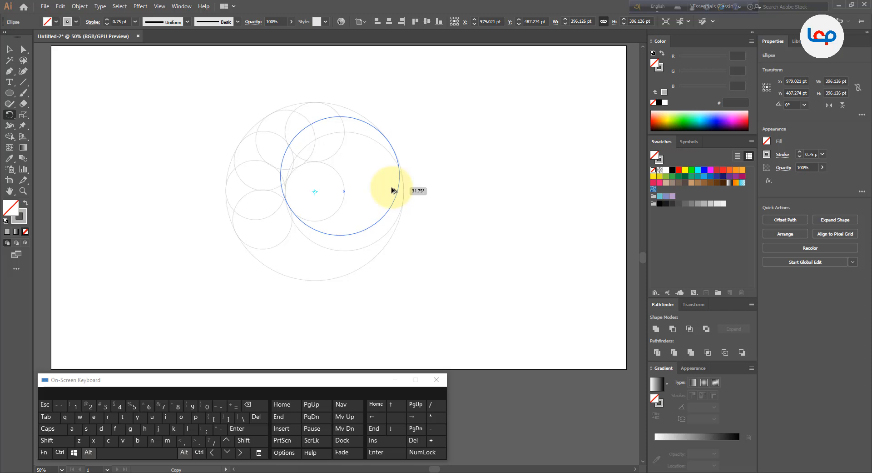
drag(393, 190, 393, 190)
key(ctrl)
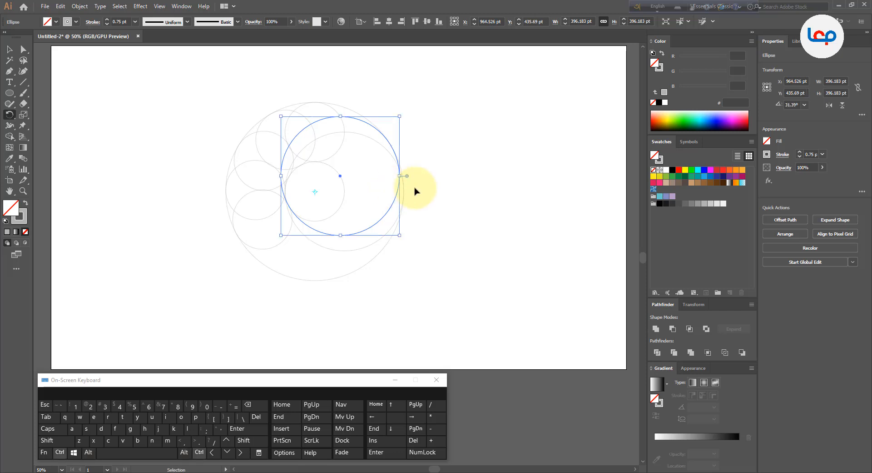
Repeat the rotated copy of the medium circle three more times, then deselect everything.
key(ctrl+d)
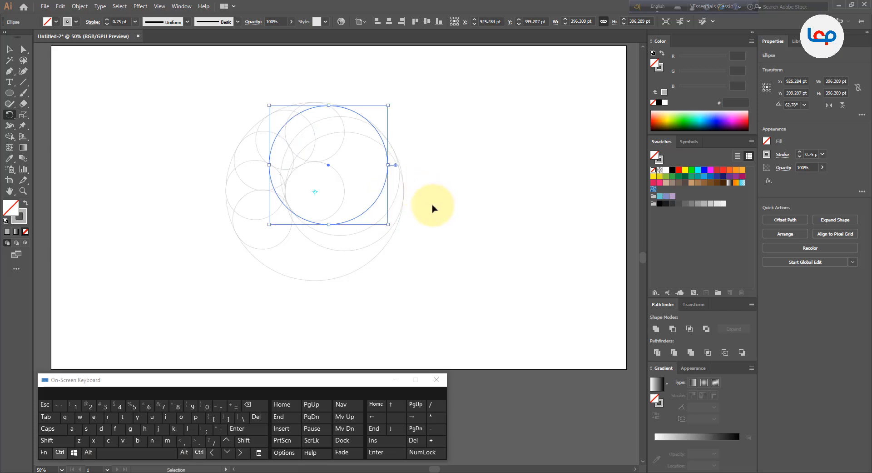
key(ctrl+d)
key(ctrl+d)
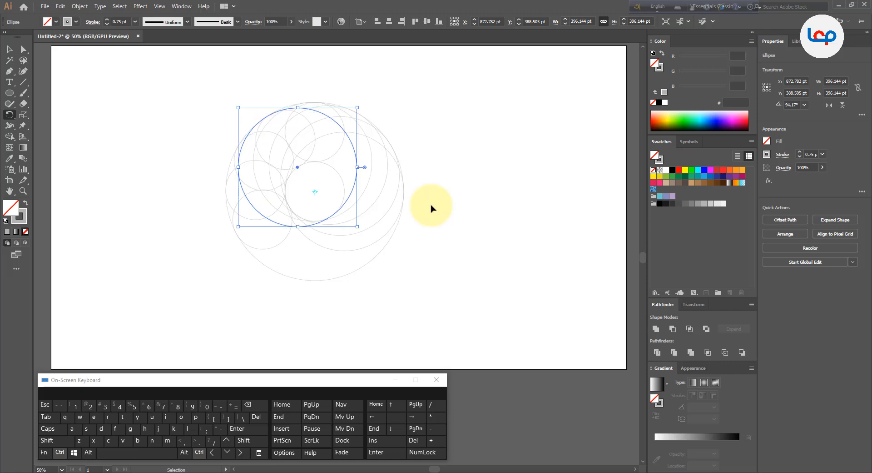
click(9, 49)
click(137, 137)
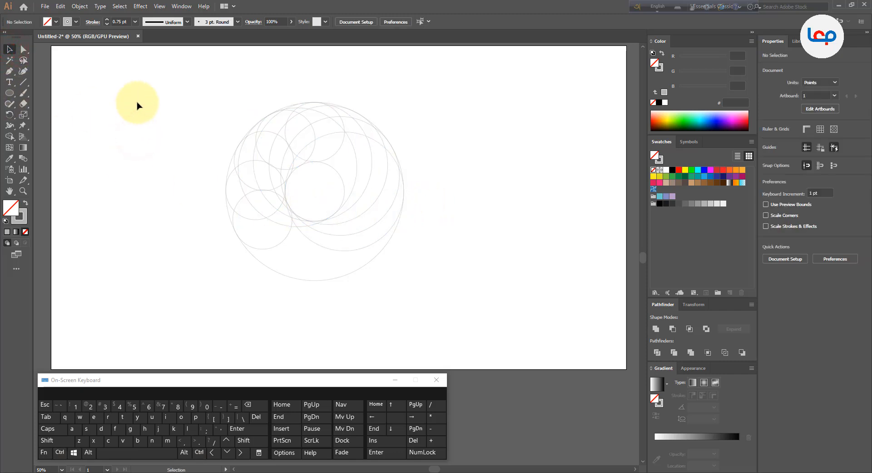
Examine the rotated medium circles and the small circles one by one to check their arrangement.
click(356, 168)
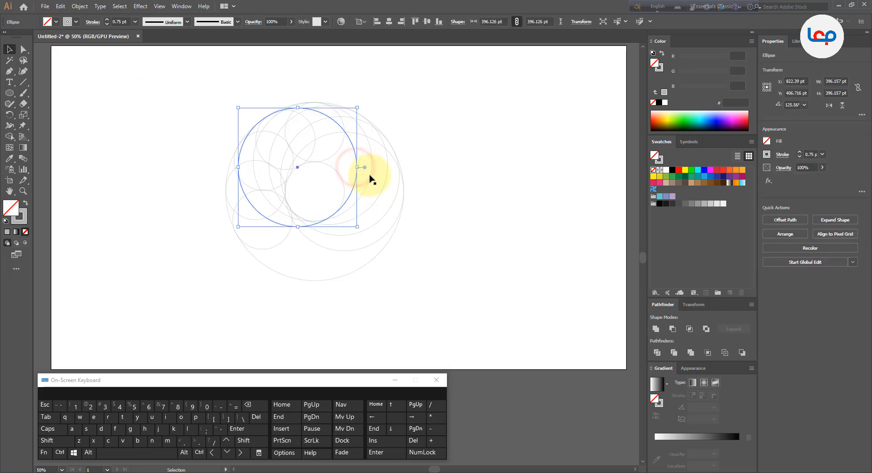
click(370, 175)
click(383, 187)
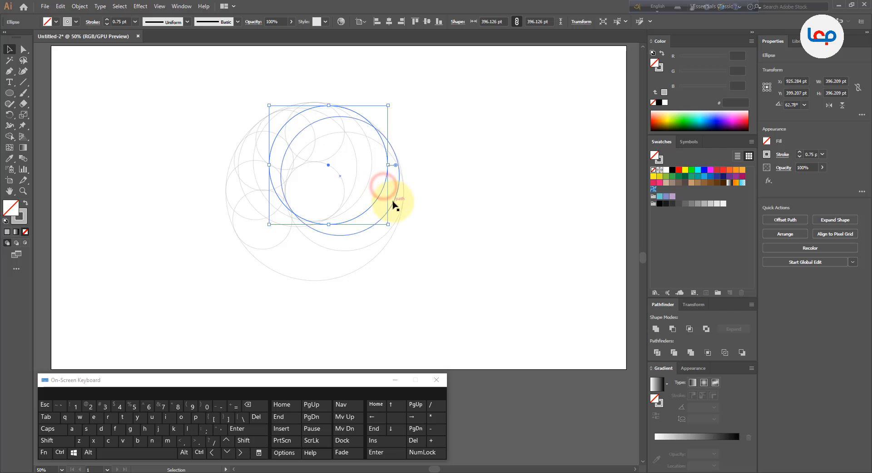
click(389, 197)
click(370, 246)
click(432, 273)
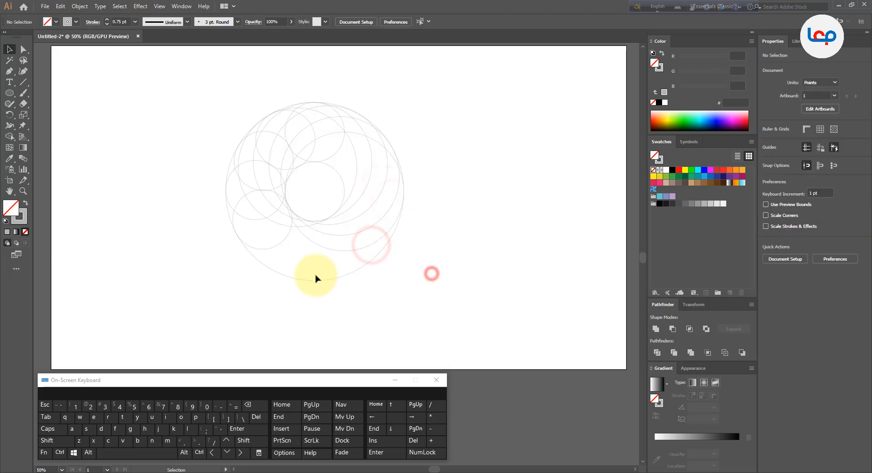
click(259, 249)
click(246, 217)
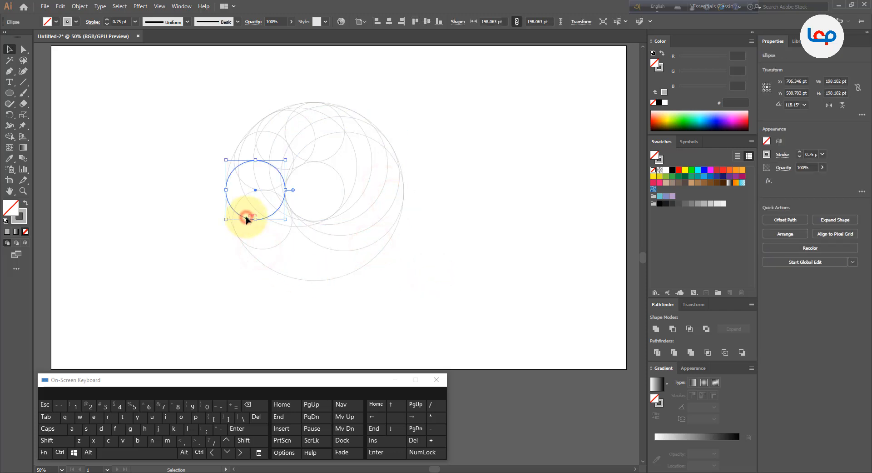
click(244, 182)
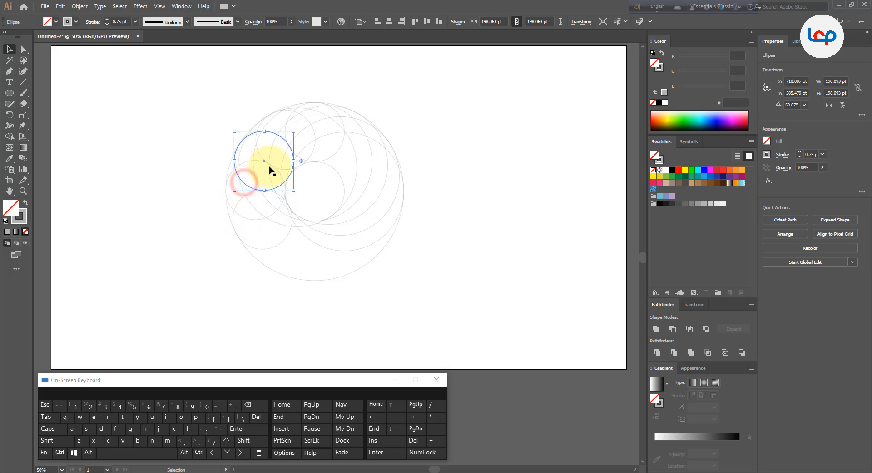
click(287, 170)
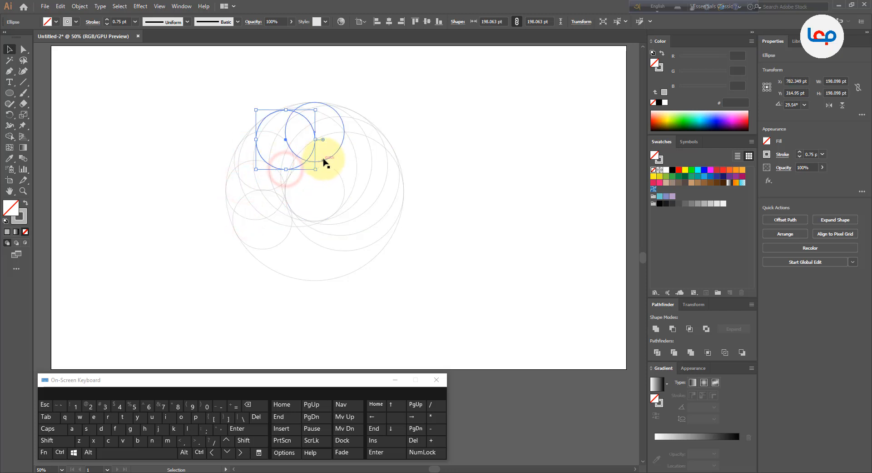
click(456, 187)
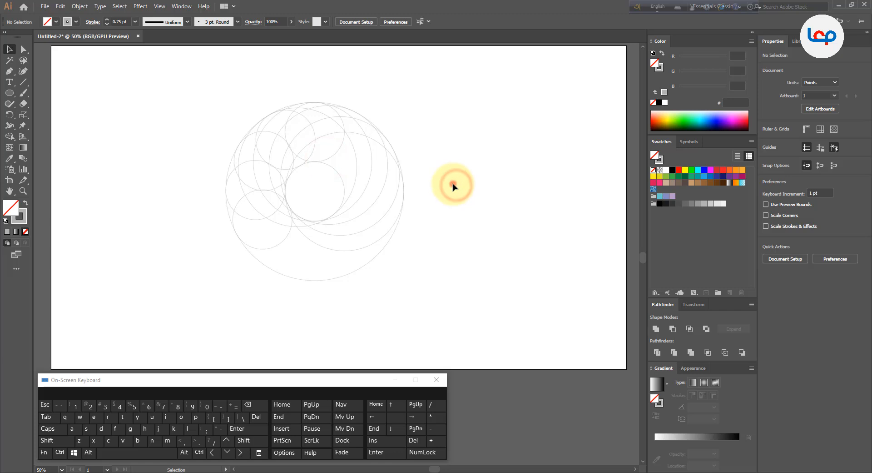
Select all the circles and erase the unneeded outer regions along the large circle's lower-left side with Shape Builder.
drag(459, 113, 203, 262)
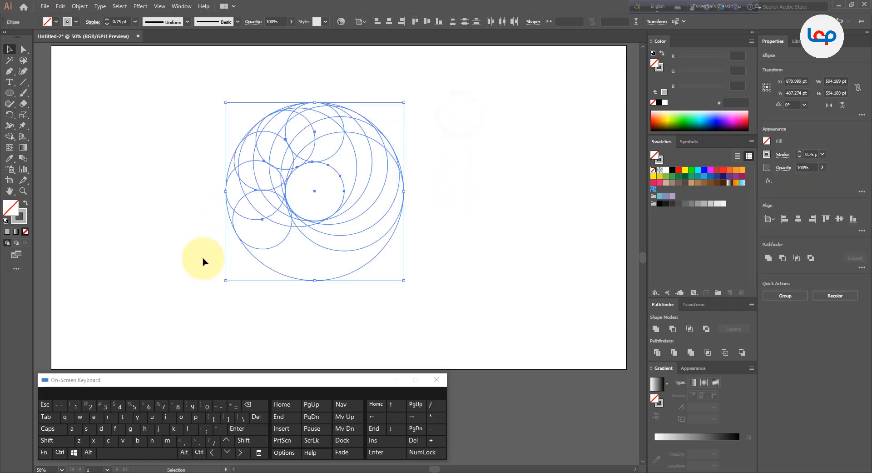
click(9, 136)
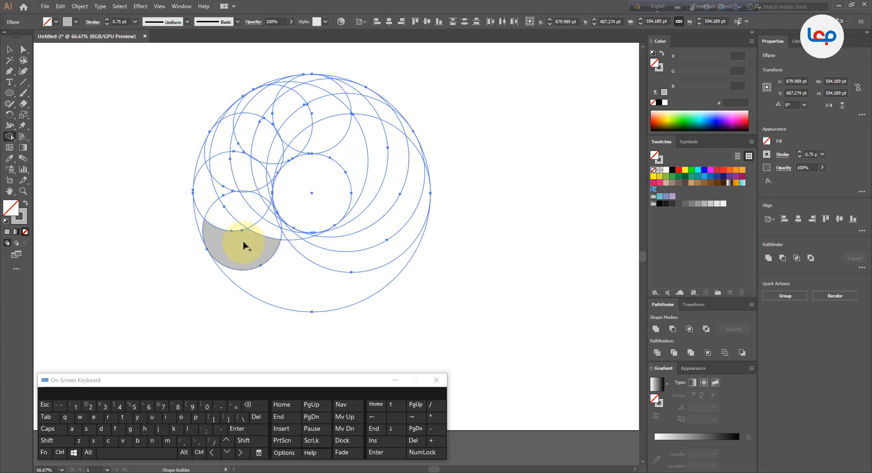
scroll(271, 186, up, 2)
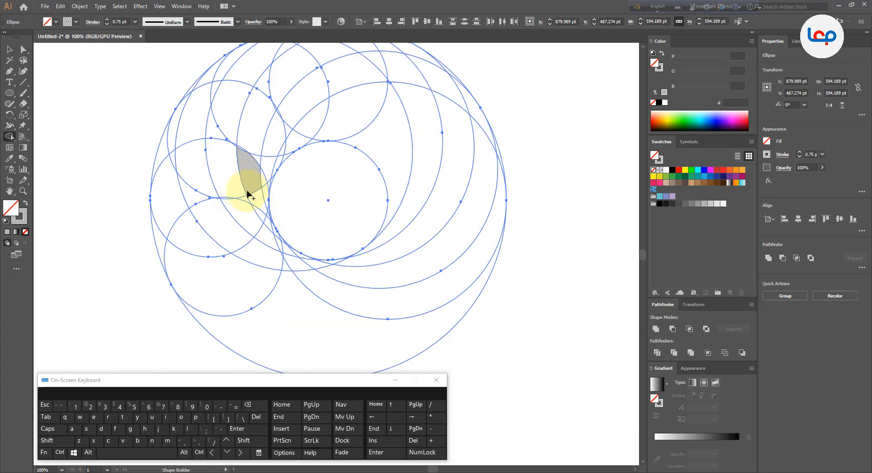
drag(119, 196, 186, 179)
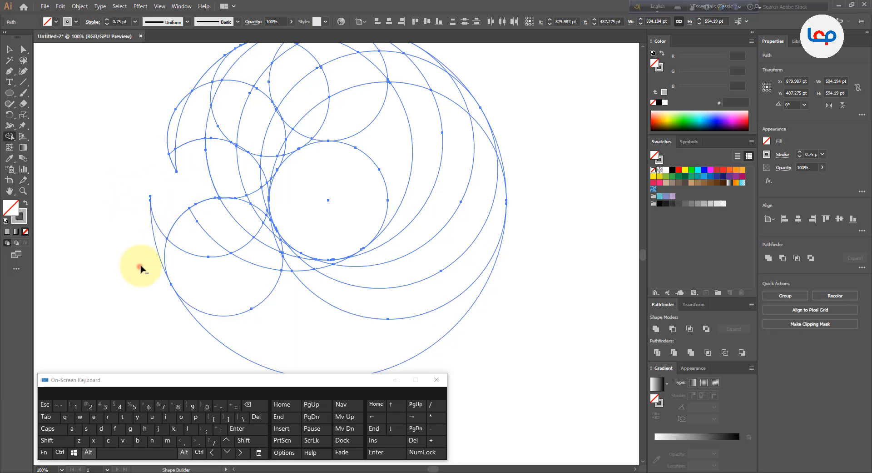
drag(141, 267, 224, 241)
drag(236, 296, 260, 262)
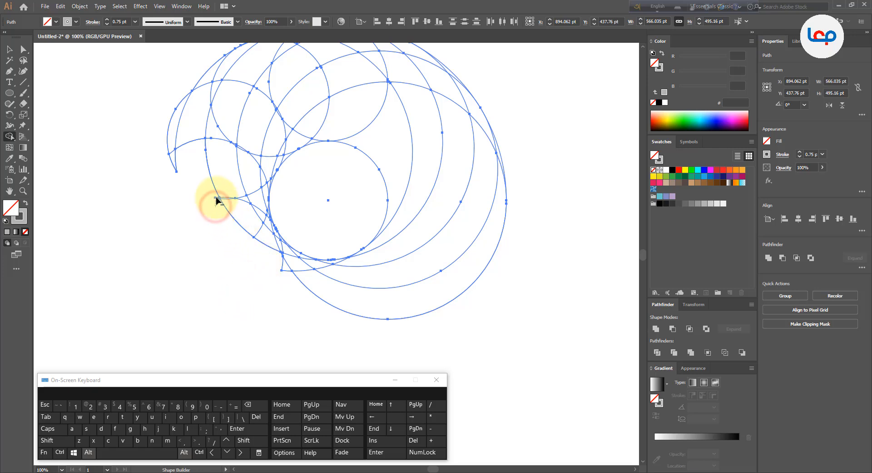
Merge the fragments of the lower-left crescent into one shape and erase the leftover region below its lower end.
scroll(242, 158, up, 2)
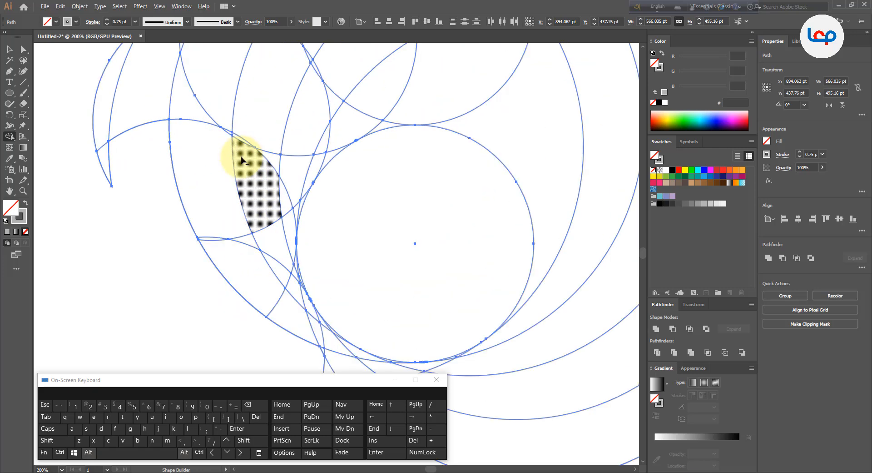
mouse_move(206, 228)
mouse_down()
mouse_move(221, 253)
mouse_move(229, 240)
mouse_move(250, 247)
mouse_up()
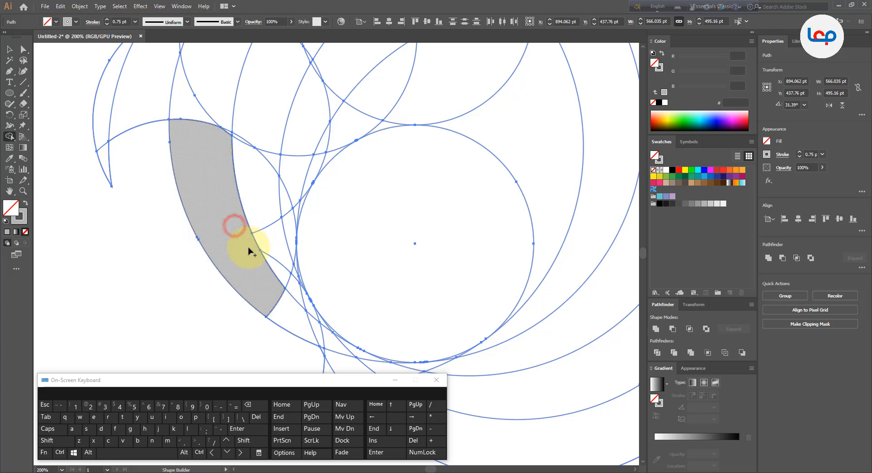
scroll(214, 224, down, 1)
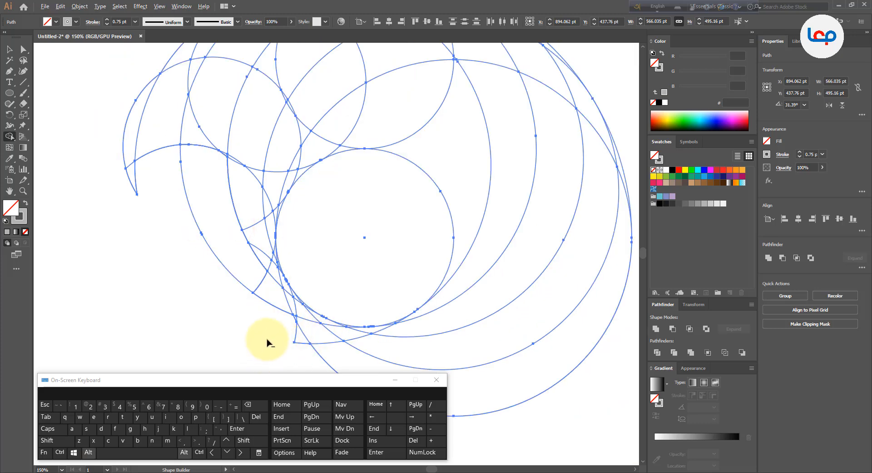
mouse_move(268, 333)
mouse_down()
mouse_move(343, 337)
mouse_move(315, 335)
mouse_up()
scroll(292, 324, up, 2)
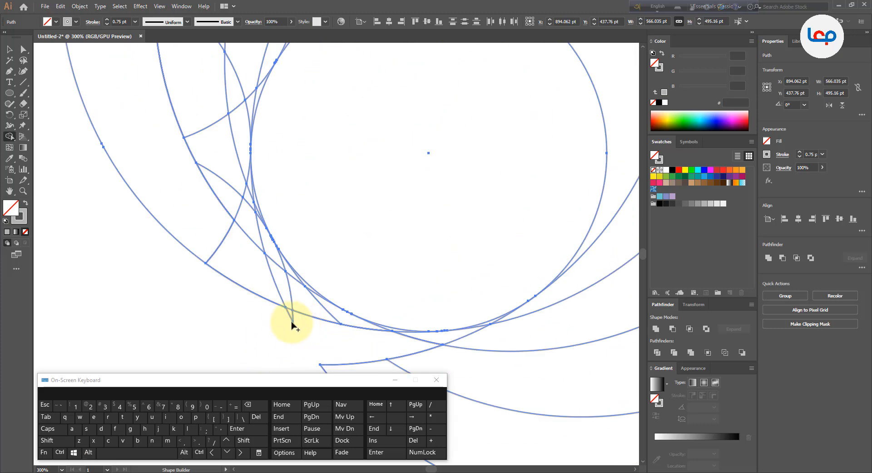
scroll(291, 320, down, 3)
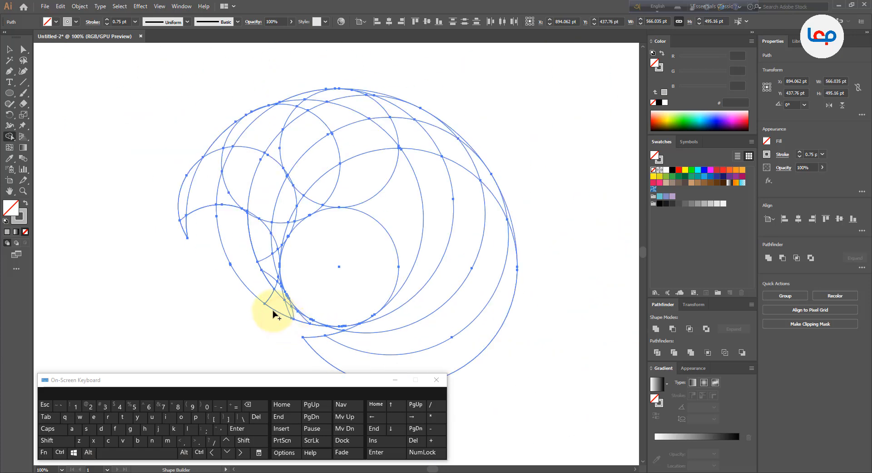
Merge the fragments of the lower-left crescent petal through to its tip and erase the outer regions below the central circle.
scroll(278, 308, up, 2)
mouse_move(271, 295)
mouse_down()
mouse_move(264, 292)
mouse_move(335, 335)
mouse_up()
scroll(274, 293, down, 1)
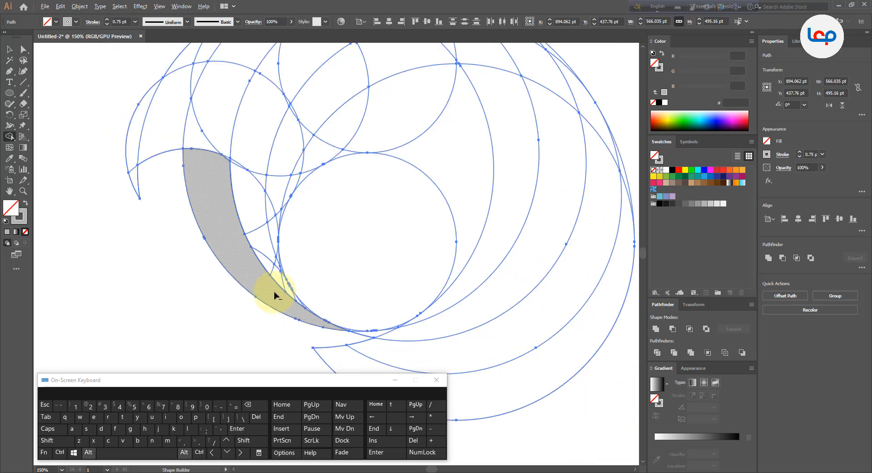
scroll(390, 340, up, 2)
mouse_move(406, 312)
mouse_down()
mouse_move(421, 358)
mouse_move(364, 329)
mouse_up()
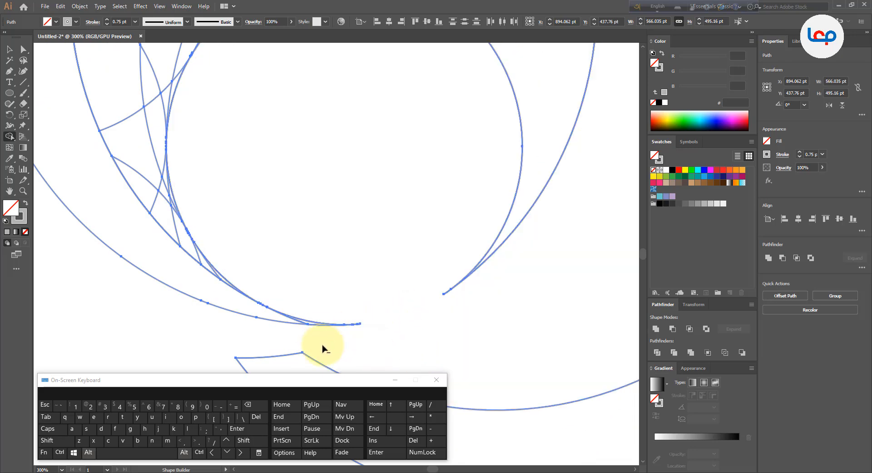
scroll(312, 326, up, 3)
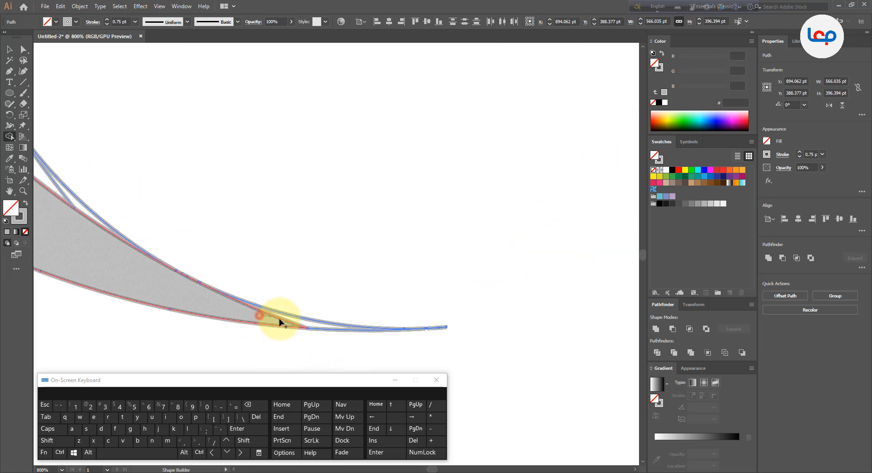
drag(294, 324, 309, 326)
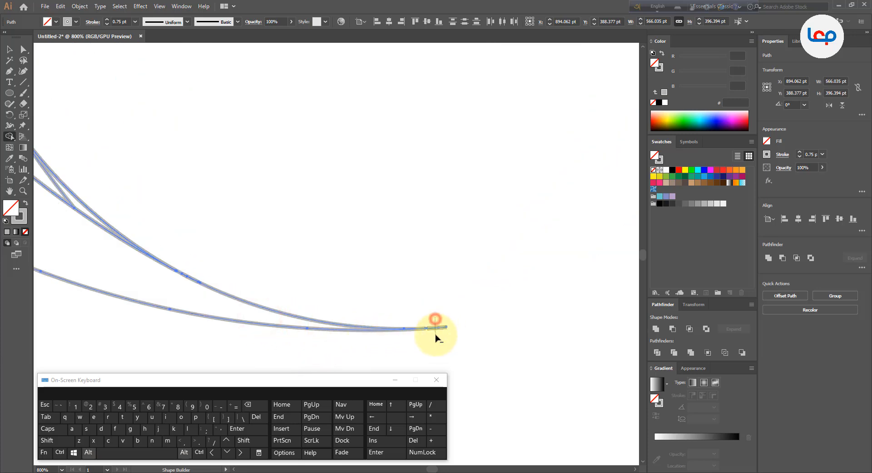
Erase the unneeded outer regions directly above the lower-left petal with Shape Builder.
scroll(436, 335, down, 1)
scroll(438, 335, down, 4)
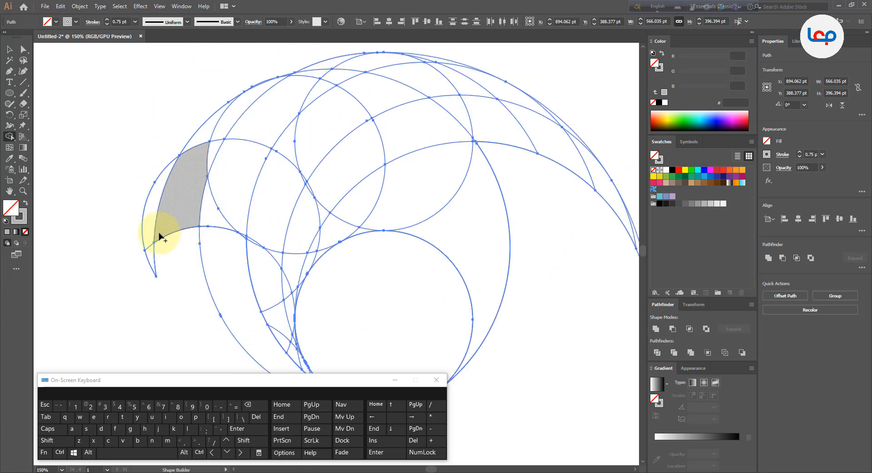
mouse_move(131, 244)
mouse_down()
mouse_move(159, 238)
mouse_move(162, 251)
mouse_up()
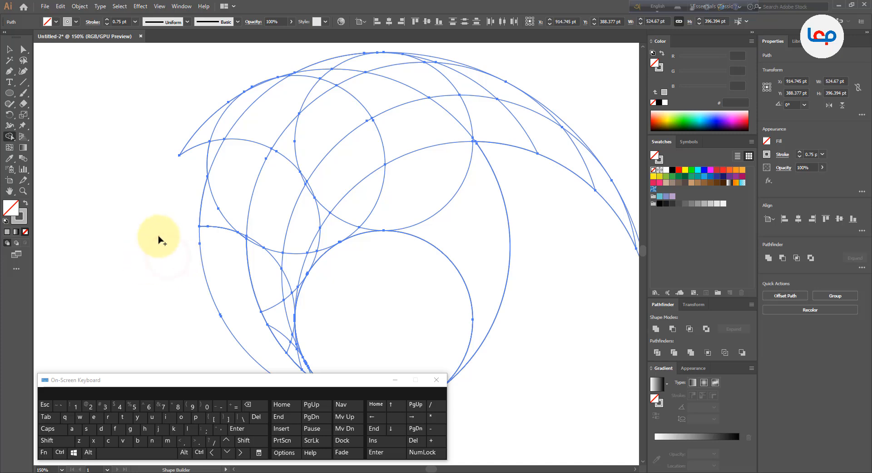
drag(210, 211, 223, 217)
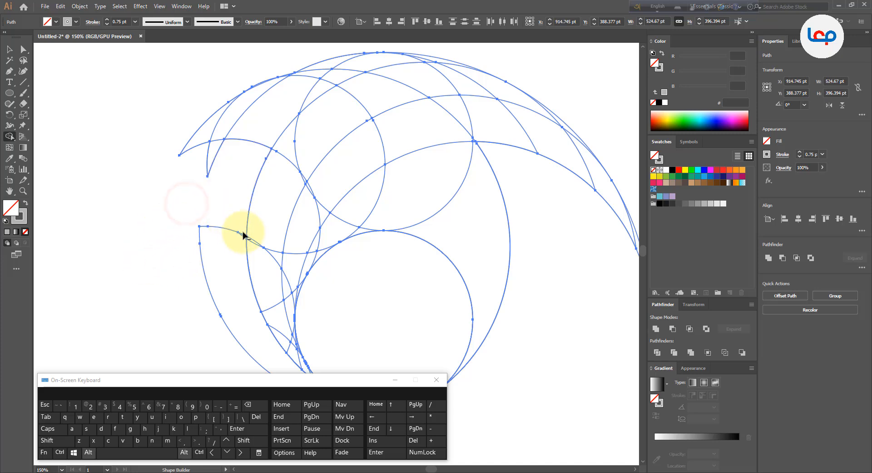
scroll(244, 235, up, 2)
scroll(244, 235, down, 4)
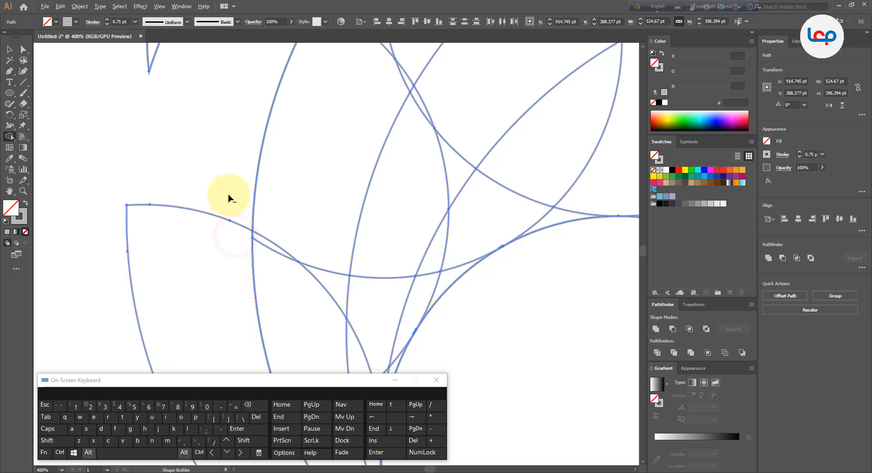
scroll(252, 236, up, 2)
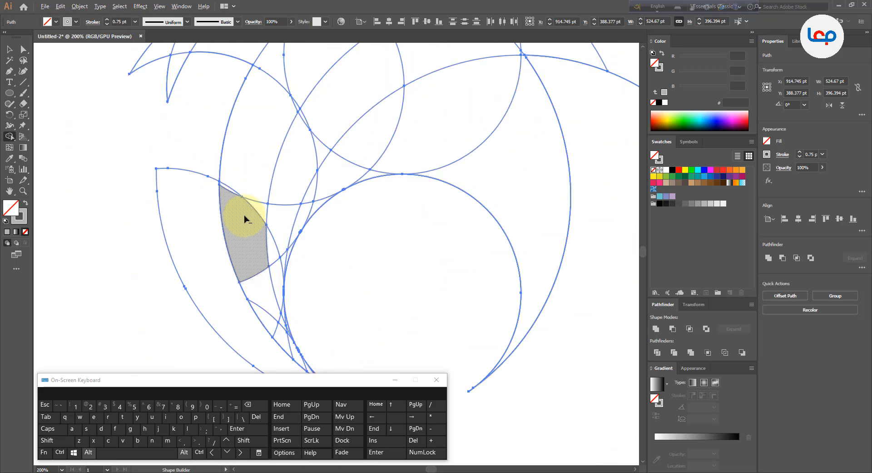
Merge the upper fragments of the lens-shaped overlap between the first and second petals.
scroll(244, 219, up, 2)
click(218, 177)
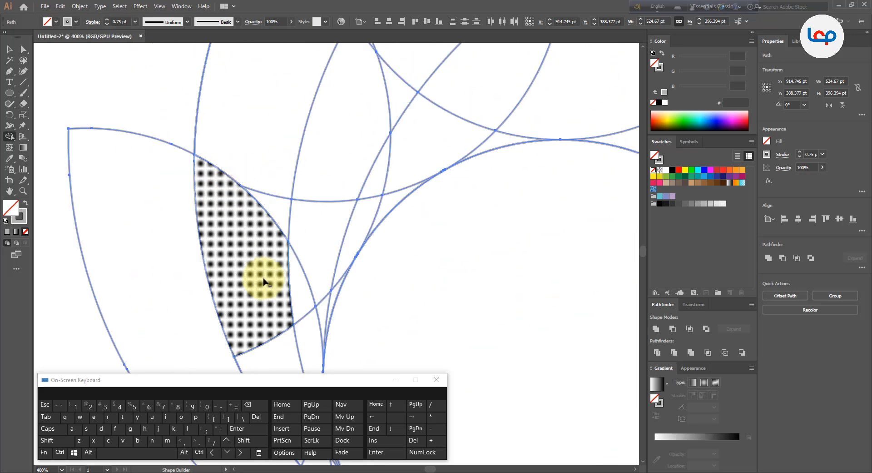
mouse_move(296, 291)
mouse_down()
mouse_move(306, 335)
mouse_move(271, 311)
mouse_up()
scroll(273, 253, down, 2)
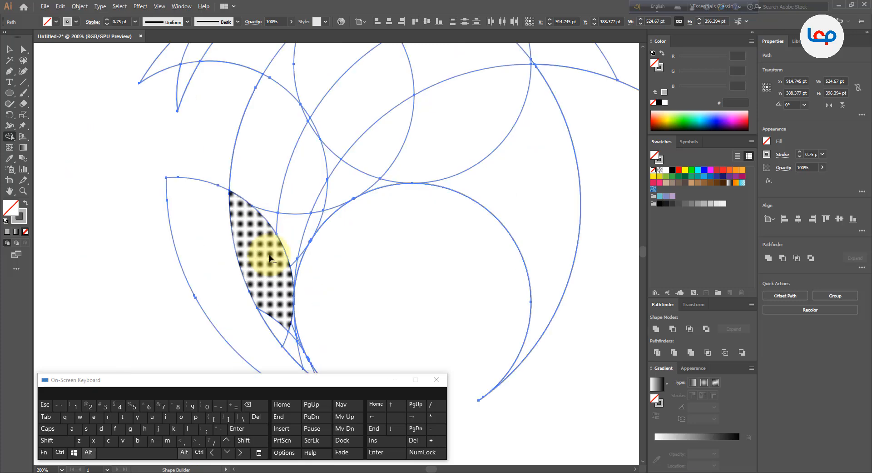
Merge the narrow fragments along the central circle's lower-left side into the second petal's tapering lower end, clearing the stray dividing lines.
scroll(273, 263, down, 2)
scroll(253, 265, up, 3)
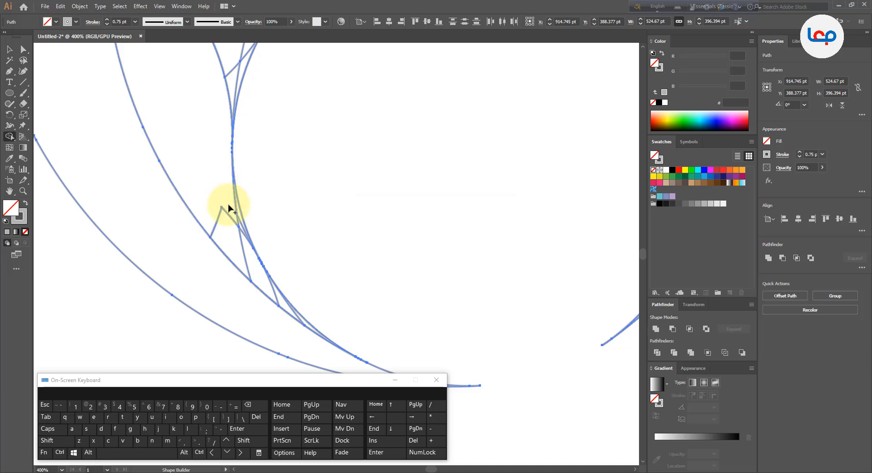
scroll(232, 205, up, 4)
scroll(221, 200, down, 4)
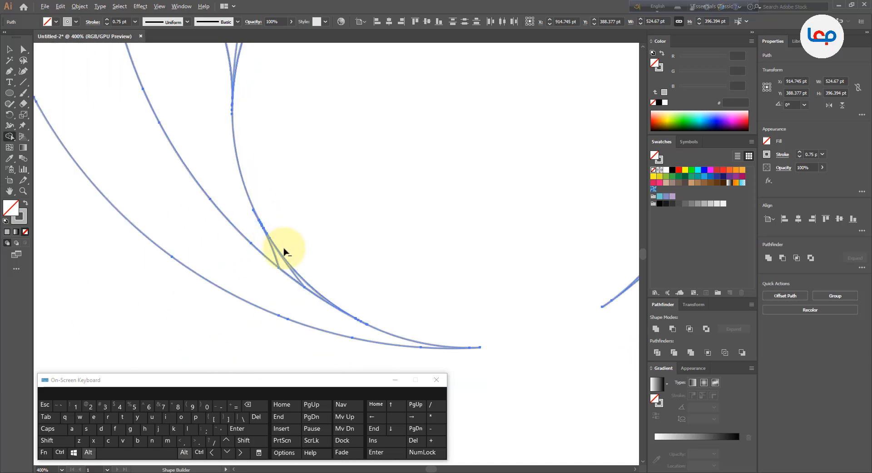
scroll(282, 253, up, 3)
scroll(244, 256, up, 3)
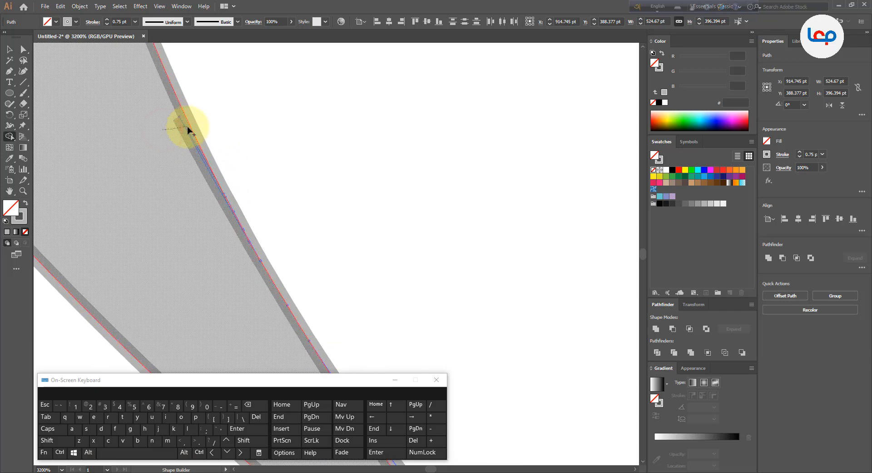
scroll(189, 130, down, 3)
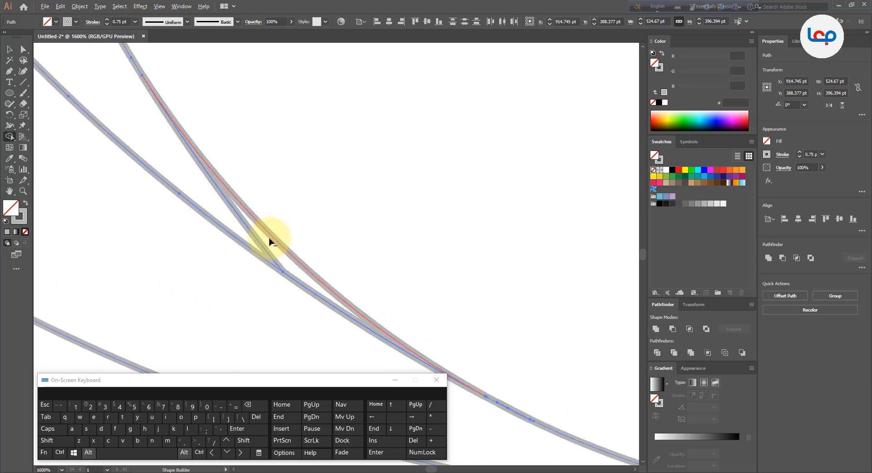
scroll(256, 237, down, 6)
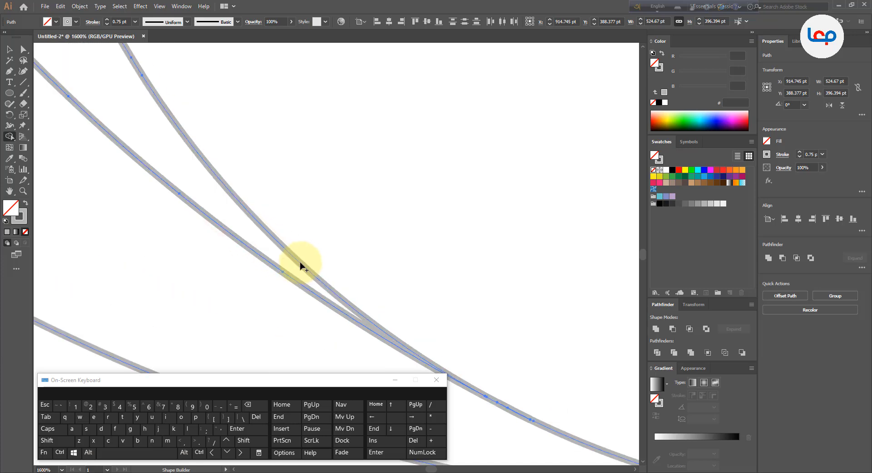
Erase the outer regions above and beside the second petal at the drawing's upper left.
scroll(294, 309, down, 1)
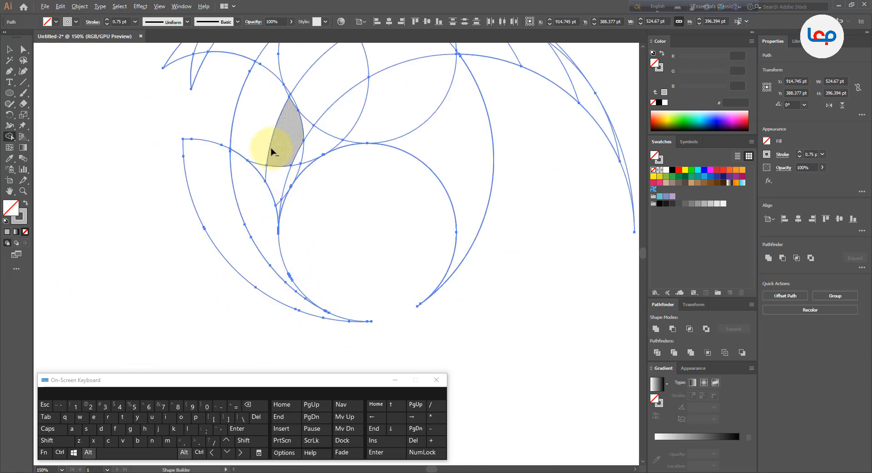
scroll(271, 151, up, 1)
scroll(238, 204, down, 2)
scroll(264, 106, up, 2)
drag(192, 136, 150, 65)
mouse_move(188, 110)
mouse_down()
mouse_move(155, 122)
mouse_move(154, 132)
mouse_up()
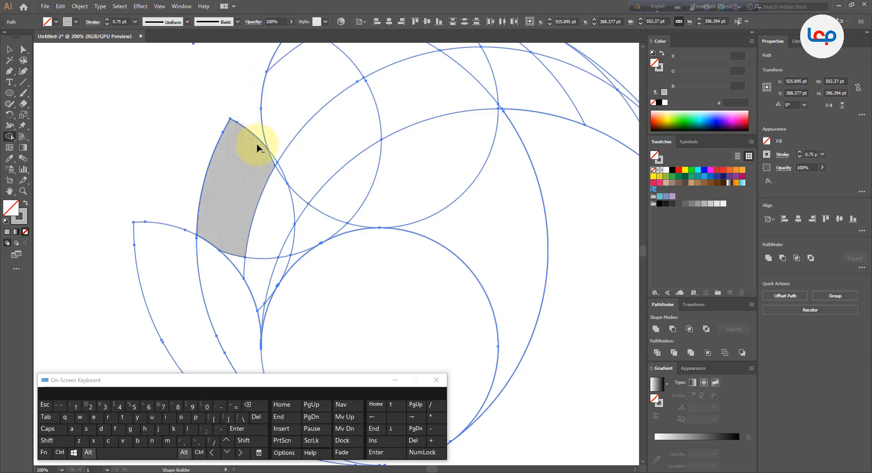
Merge the upper body of the second petal with the small fragments at its base and beside its upper right edge.
scroll(255, 144, down, 1)
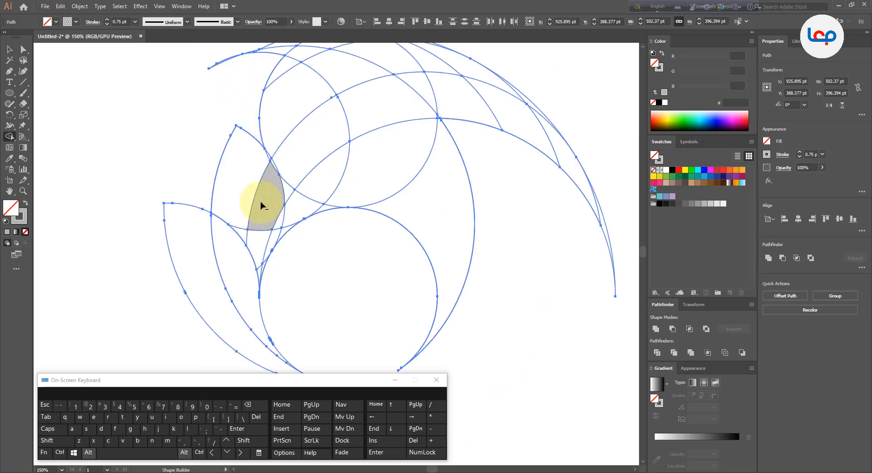
scroll(262, 206, up, 1)
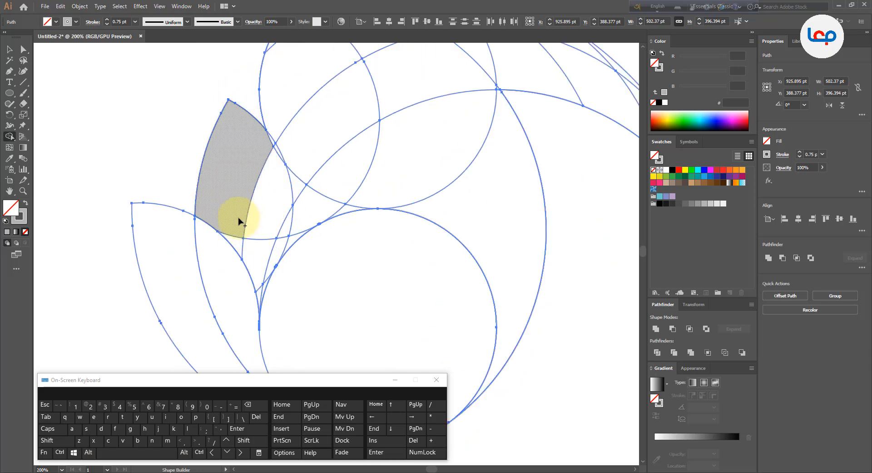
drag(238, 245, 239, 248)
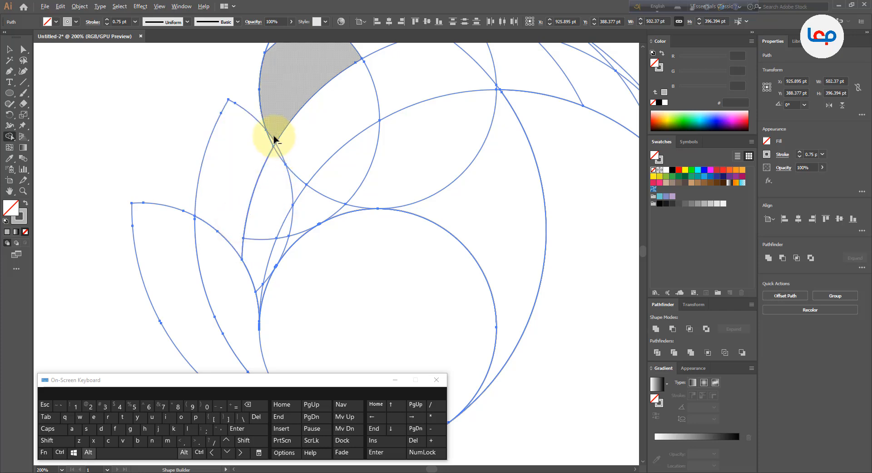
scroll(272, 135, up, 3)
drag(248, 151, 272, 156)
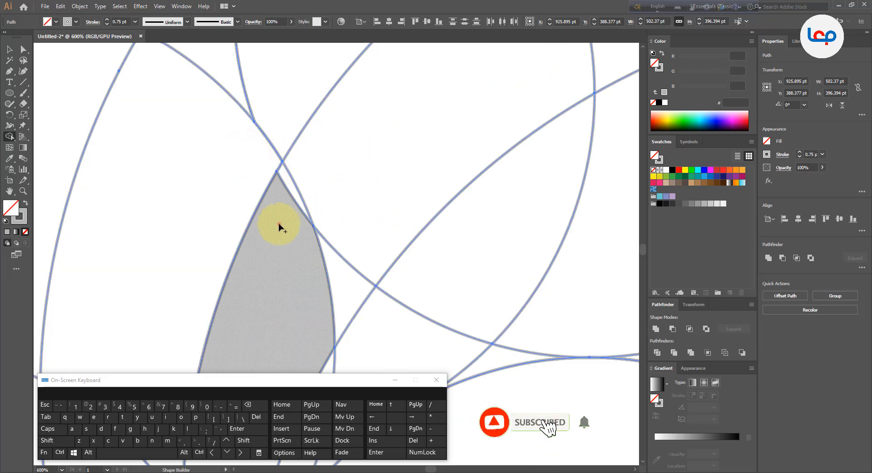
Merge the narrow overlap between the second and third petals into one shape, from its top down to its pointed base.
drag(278, 226, 285, 182)
scroll(282, 146, down, 2)
scroll(308, 262, down, 2)
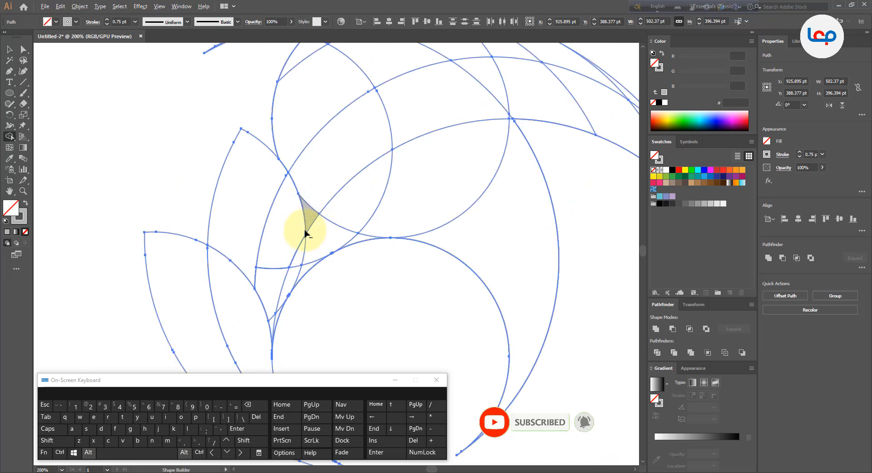
mouse_move(268, 266)
mouse_down()
mouse_move(281, 255)
mouse_move(287, 272)
mouse_up()
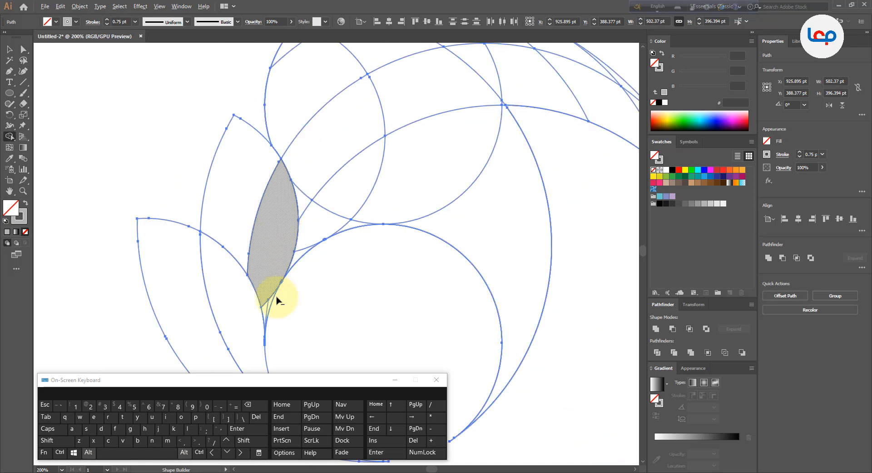
scroll(272, 291, up, 2)
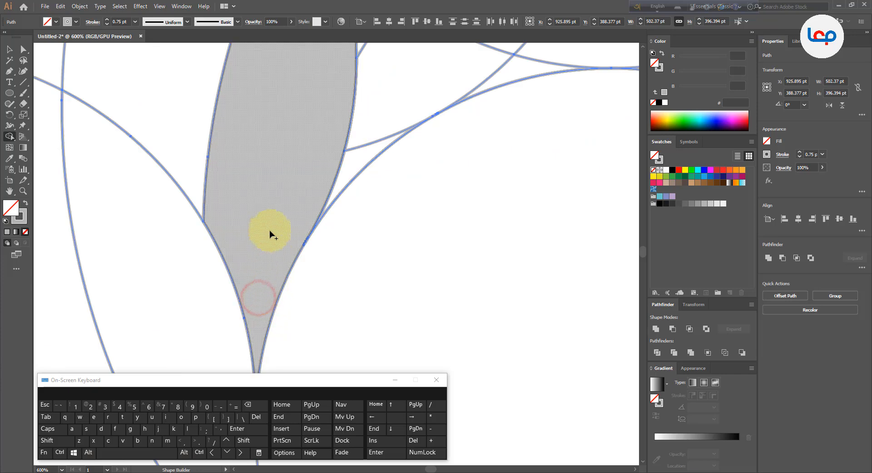
Merge the fragments of the third petal and its overlap with the fourth petal, down to the central circle's edge.
scroll(271, 236, down, 2)
scroll(266, 247, down, 2)
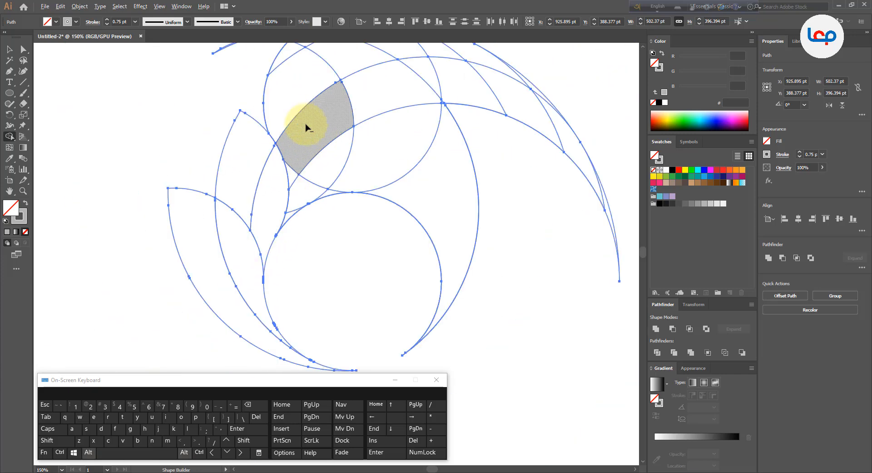
scroll(307, 123, up, 2)
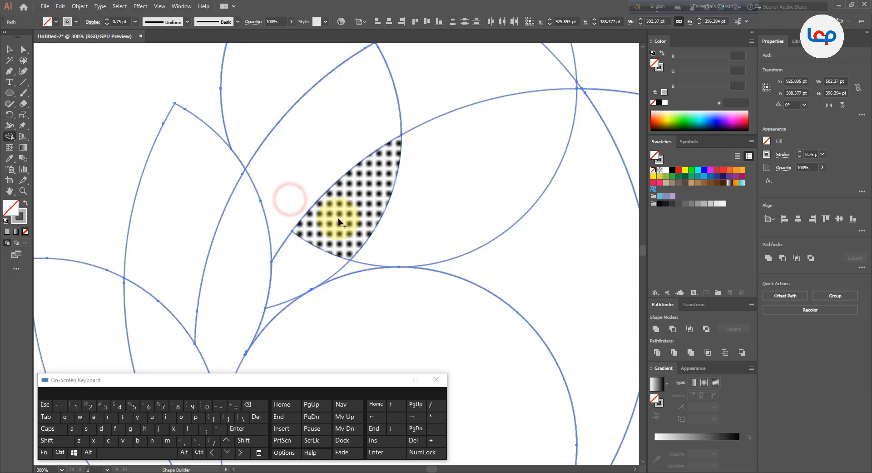
click(281, 306)
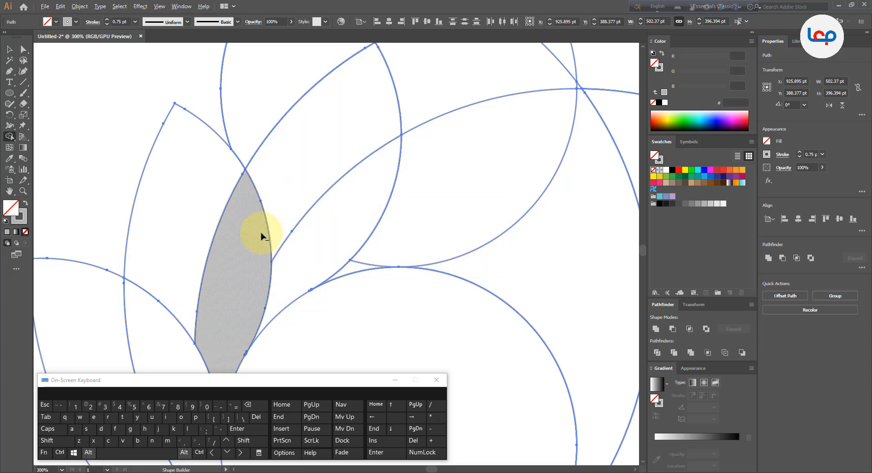
Erase the unneeded outer regions above the third and fourth petals along the top of the drawing.
scroll(226, 164, down, 2)
mouse_move(261, 147)
mouse_down()
mouse_move(271, 77)
mouse_move(226, 95)
mouse_up()
drag(292, 120, 347, 77)
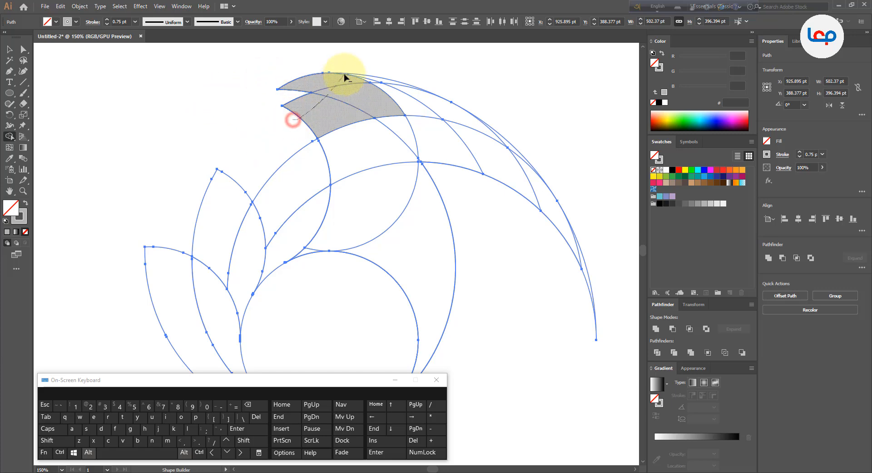
scroll(288, 107, down, 2)
scroll(353, 109, up, 2)
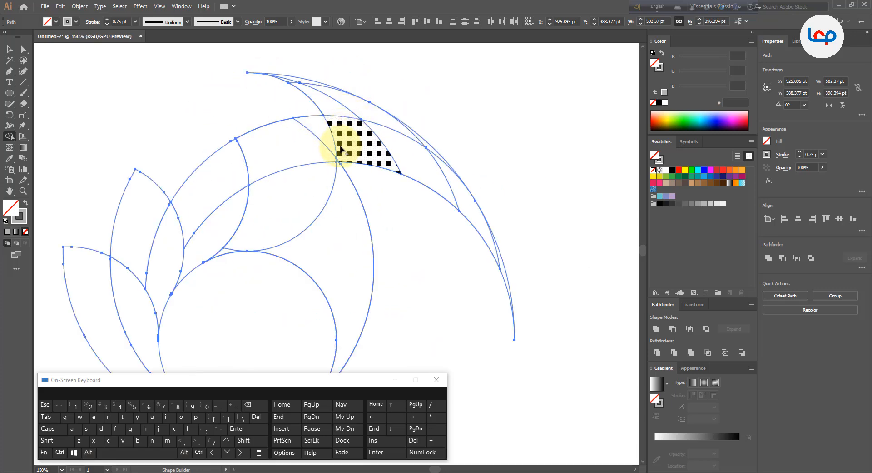
mouse_move(268, 119)
mouse_down()
mouse_move(292, 140)
mouse_move(389, 102)
mouse_move(350, 152)
mouse_up()
mouse_move(297, 76)
mouse_down()
mouse_move(284, 97)
mouse_move(302, 120)
mouse_up()
Erase the detached pieces at the upper right, the central circle's interior and the crescent to its right.
scroll(302, 121, down, 1)
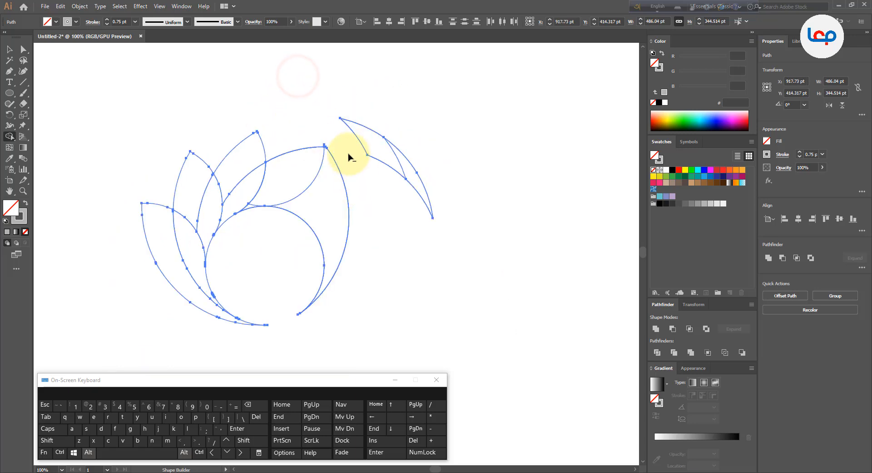
click(410, 136)
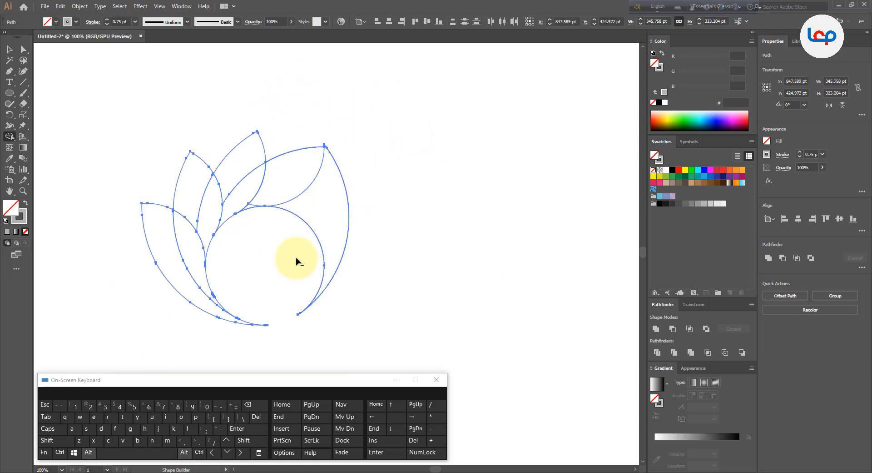
mouse_move(296, 258)
mouse_down()
mouse_move(353, 236)
mouse_move(345, 161)
mouse_up()
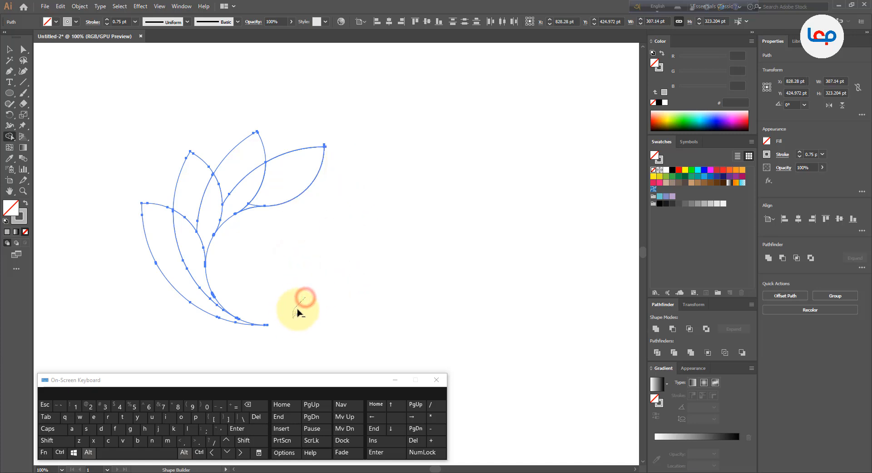
click(299, 315)
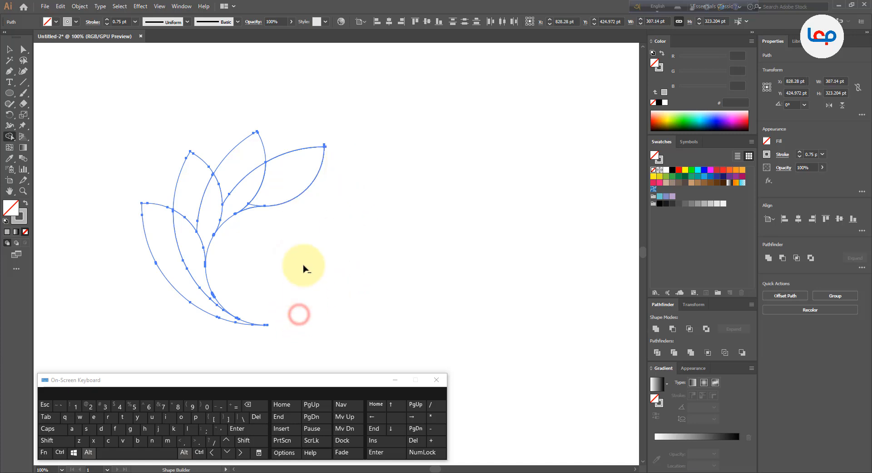
Erase the stray sliver at the fourth petal's tip and merge the small fragment at its base into the petal.
scroll(351, 171, up, 5)
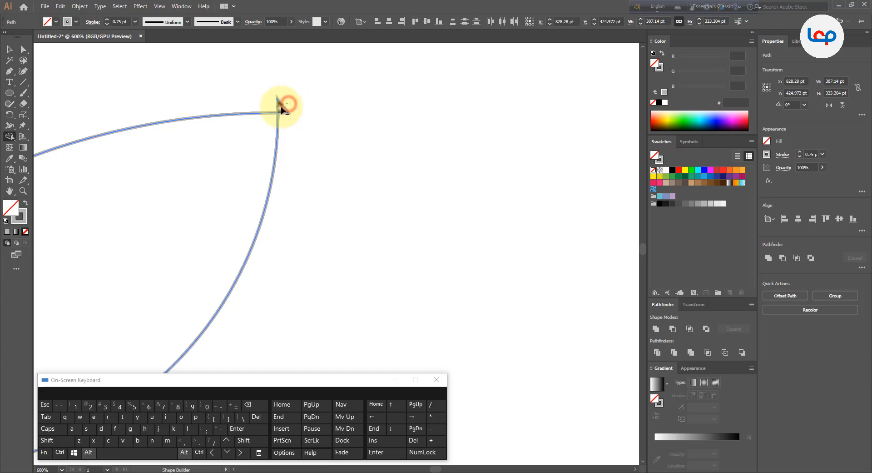
scroll(300, 111, down, 5)
scroll(215, 205, up, 4)
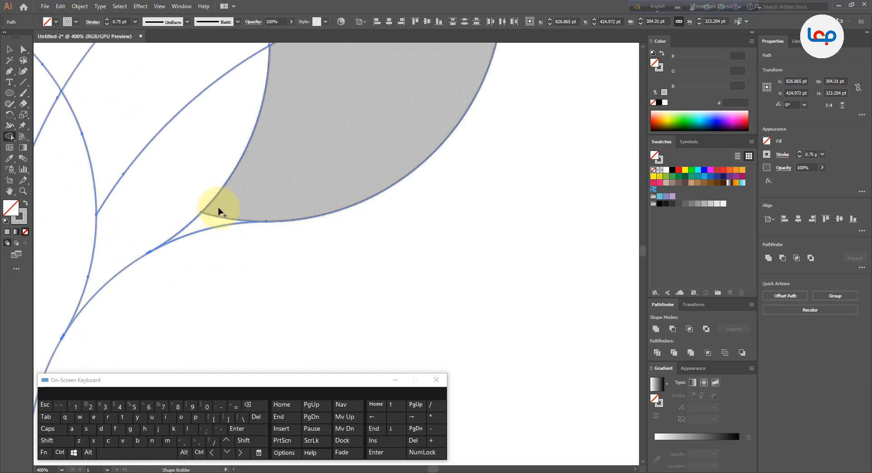
scroll(213, 223, down, 4)
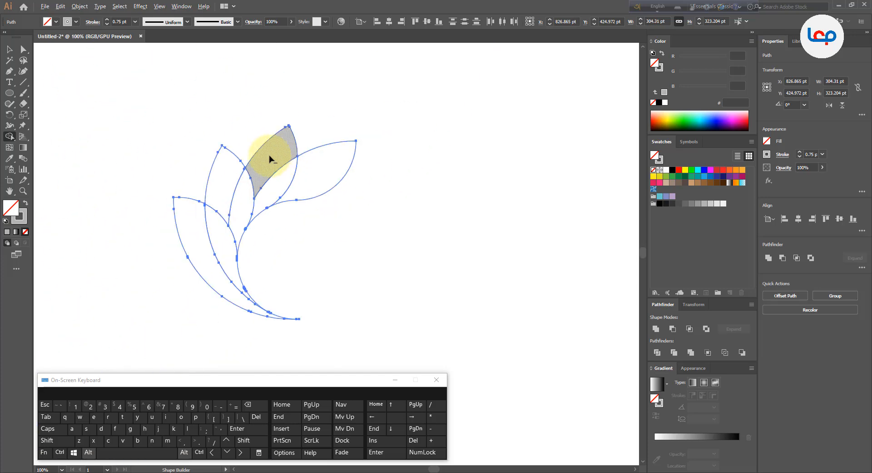
scroll(230, 257, up, 4)
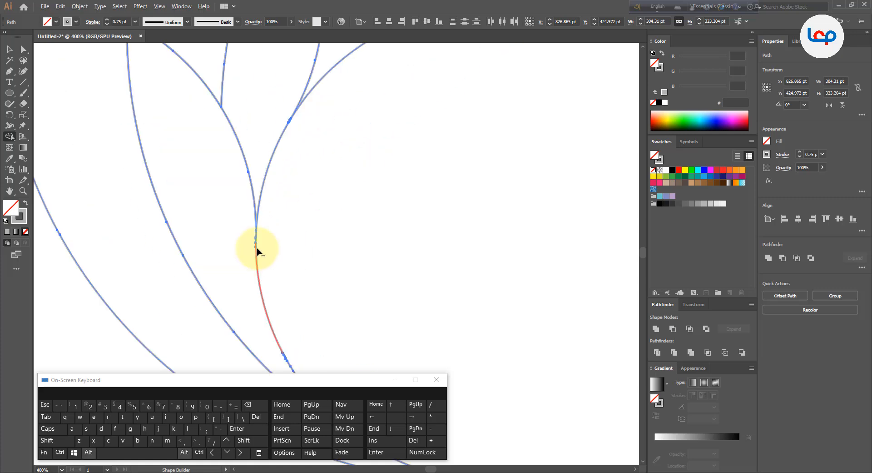
scroll(249, 264, down, 3)
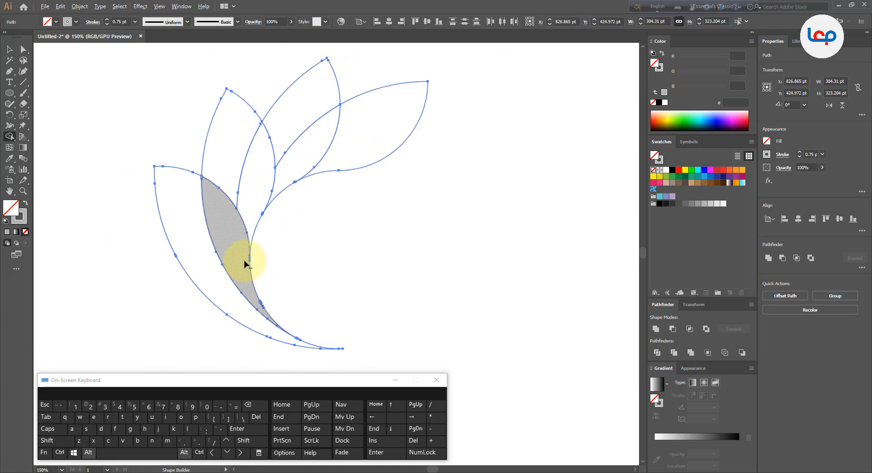
scroll(246, 263, down, 1)
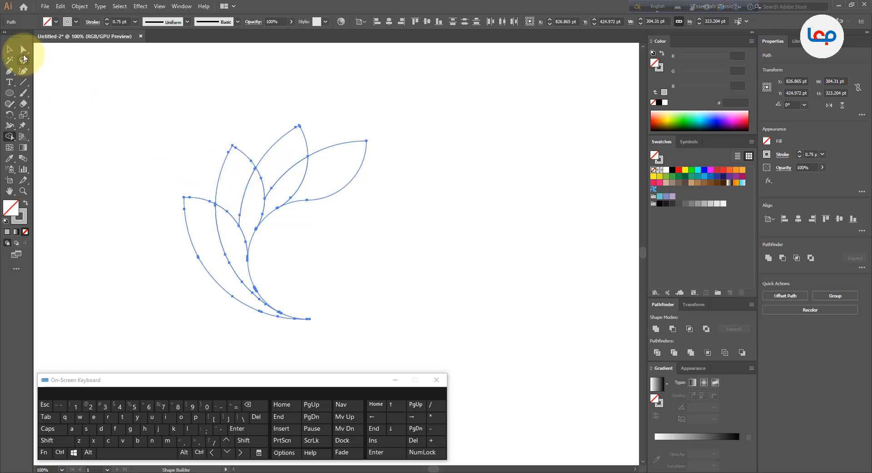
Swap the fill and stroke of all petals so they have a solid grey fill and no outline.
click(144, 94)
drag(132, 118, 367, 306)
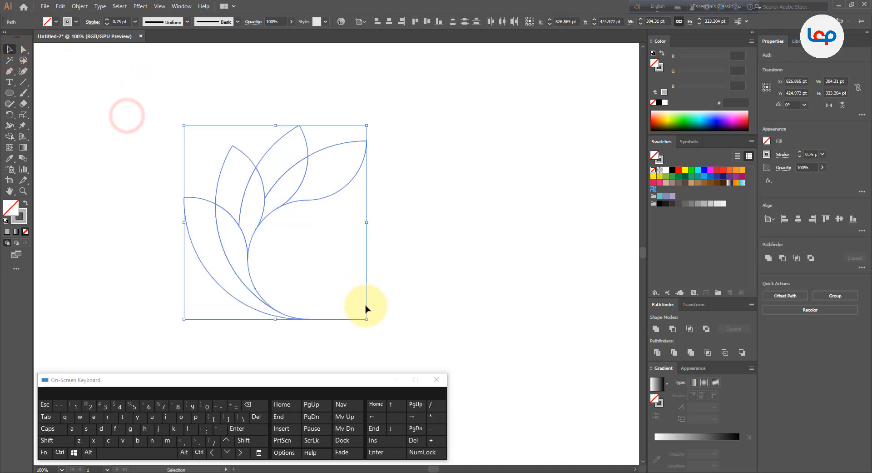
click(25, 205)
click(406, 202)
key(ctrl+minus)
key(ctrl+minus)
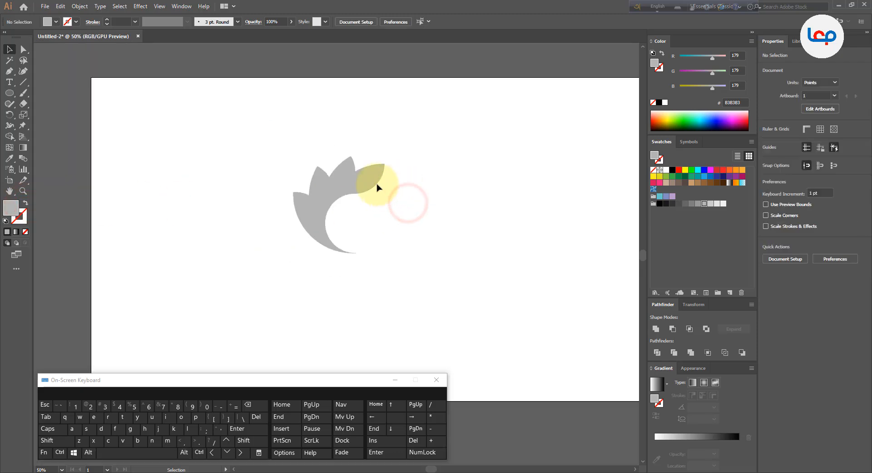
Move the whole petal logo aside and delete the tiny stray fragments left at its old position.
click(373, 184)
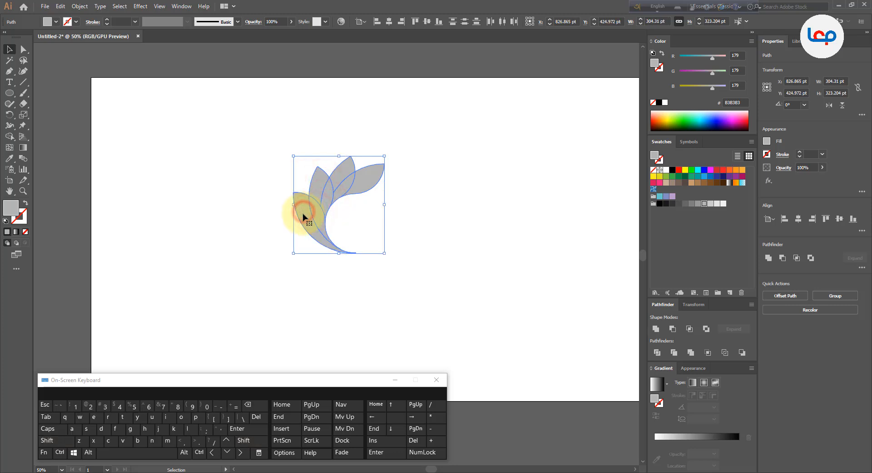
drag(303, 217, 187, 225)
drag(468, 131, 291, 292)
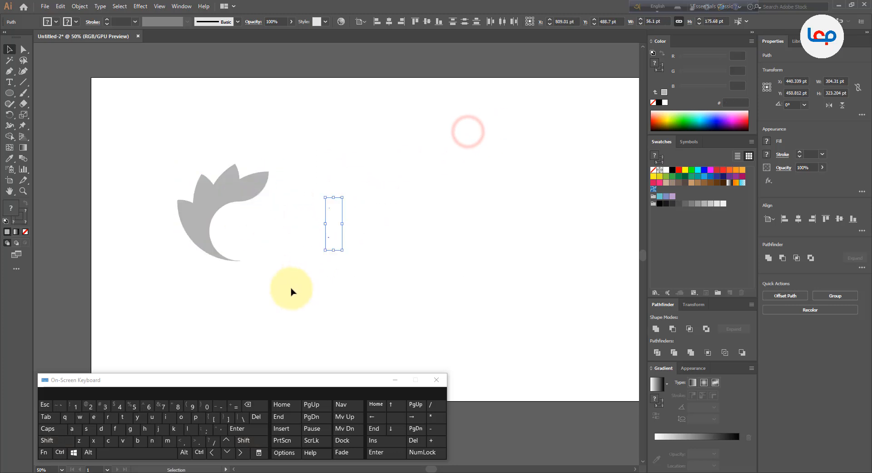
click(291, 291)
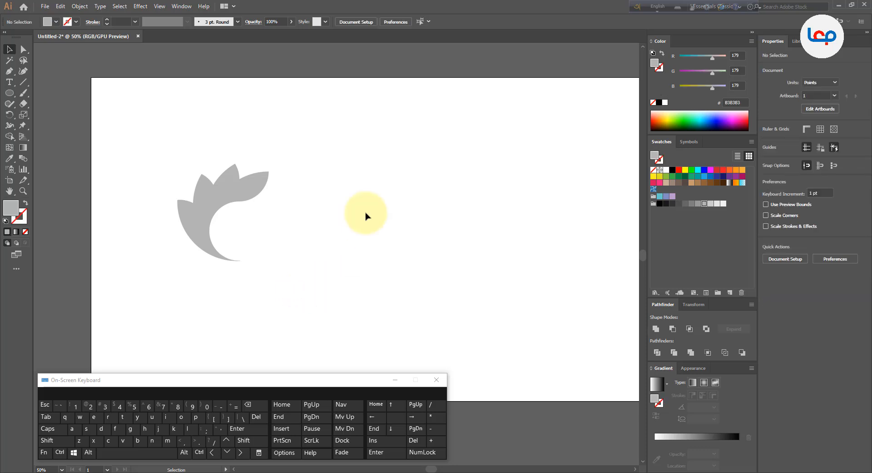
Move the complete petal logo back to the middle of the artboard, at about X 852 pt, Y 485 pt.
drag(176, 146, 295, 269)
key(ctrl+minus)
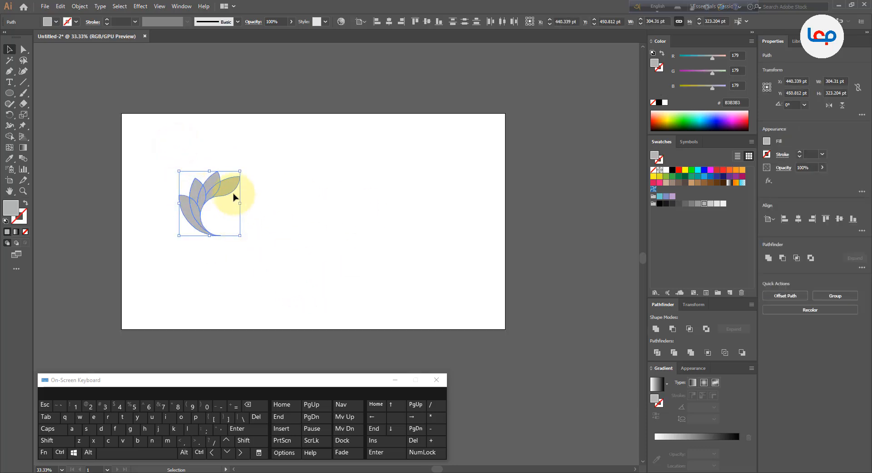
drag(229, 189, 312, 201)
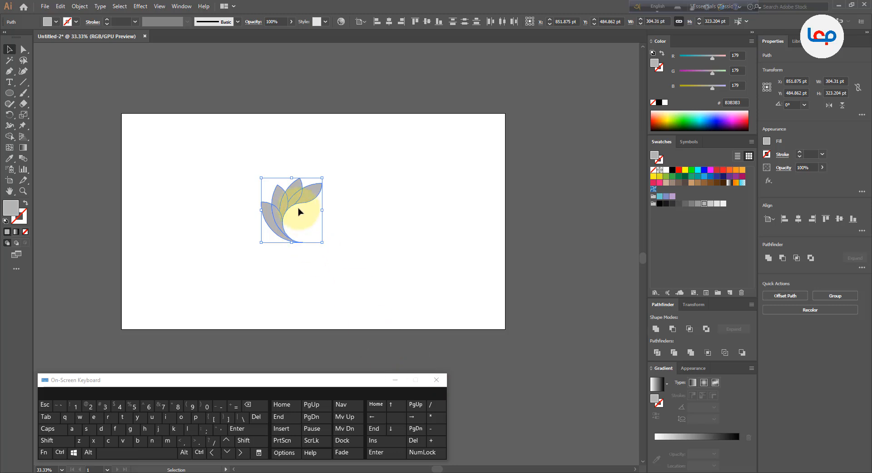
scroll(298, 211, up, 3)
drag(275, 221, 294, 172)
scroll(303, 186, up, 1)
click(475, 200)
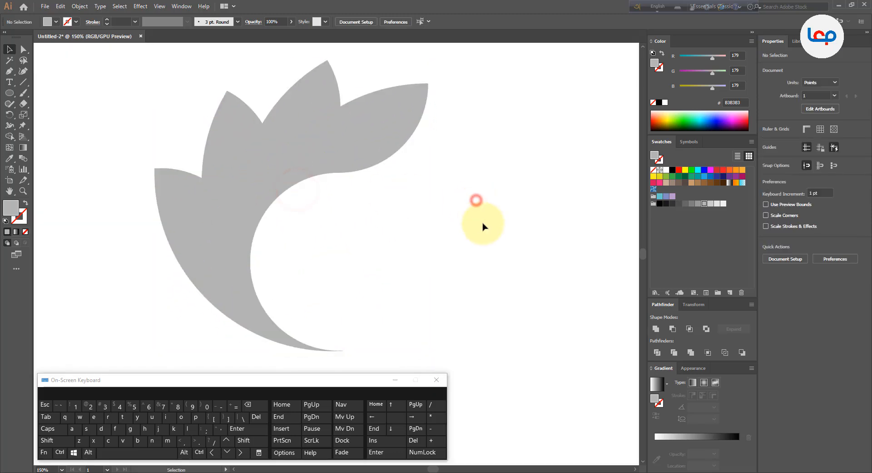
Fill the fourth petal with the blue swatch 0071BC.
click(370, 150)
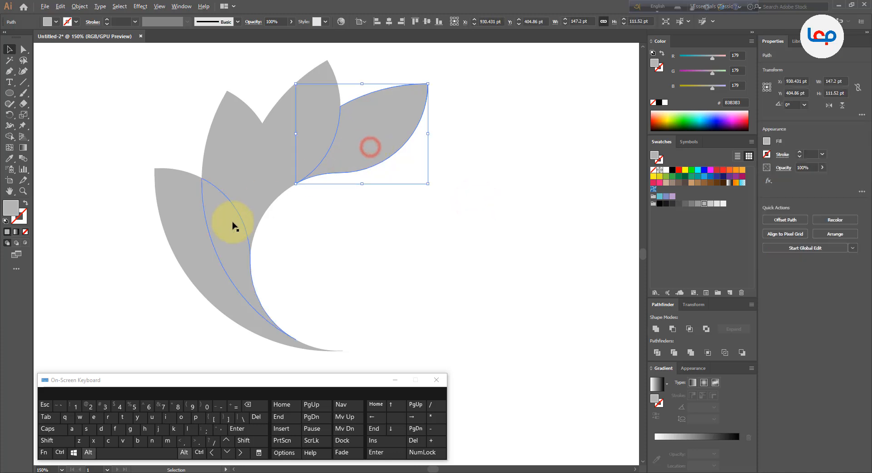
scroll(230, 220, down, 2)
scroll(218, 209, up, 2)
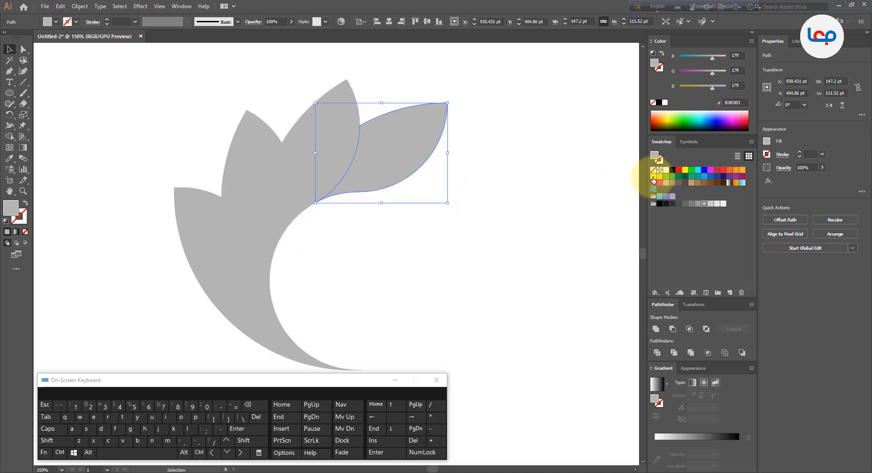
click(660, 177)
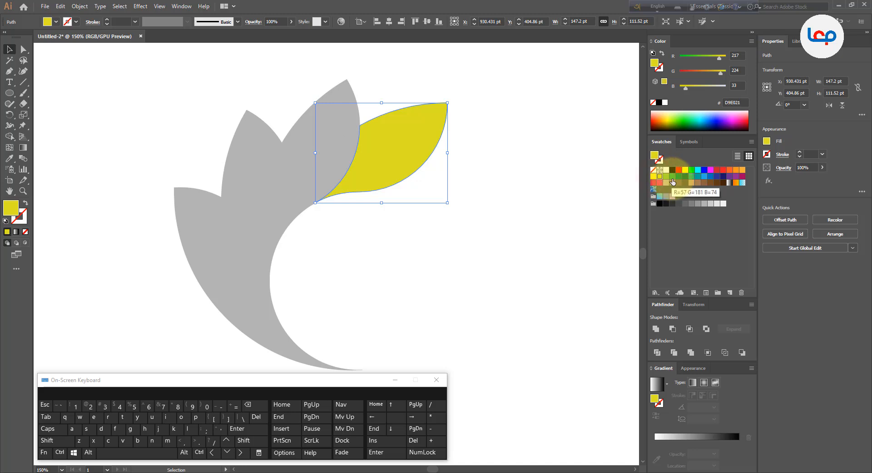
click(711, 177)
scroll(370, 220, down, 1)
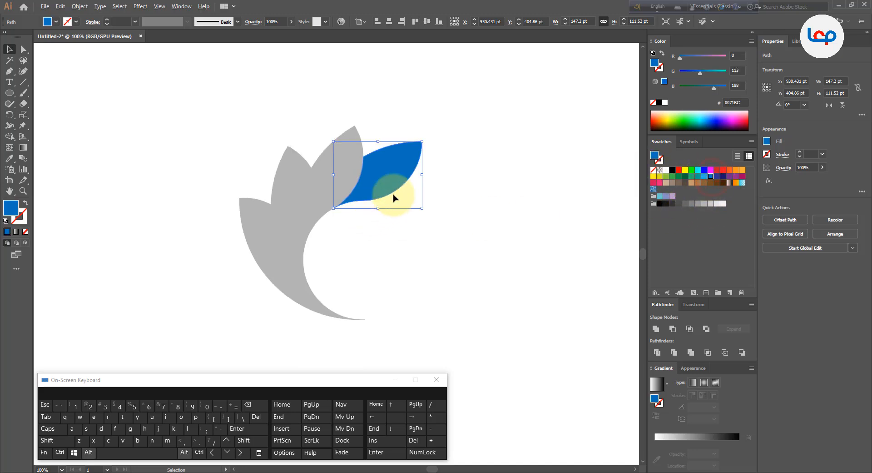
scroll(389, 189, up, 1)
Give the fourth petal a linear gradient from blue 0071BC to white, with the black stop removed and the direction reversed.
click(655, 399)
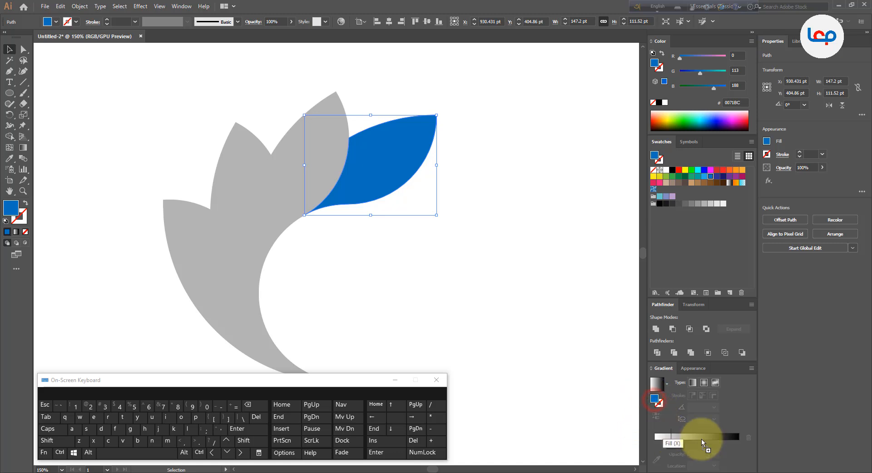
click(738, 437)
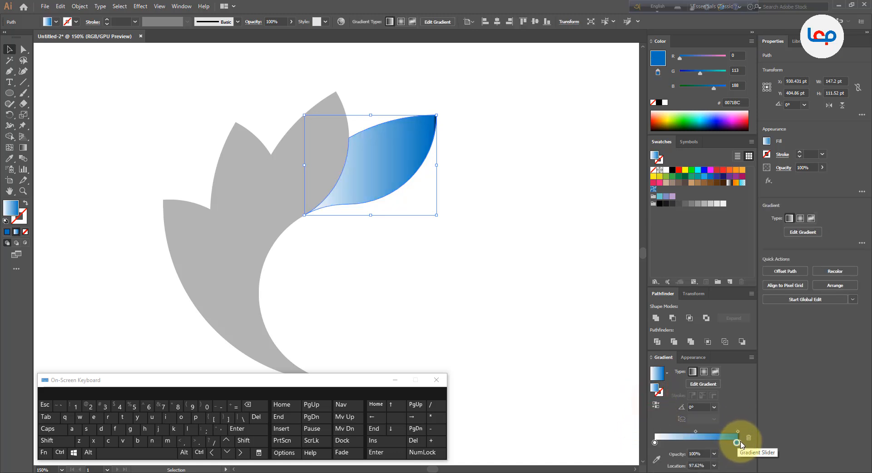
drag(740, 442, 742, 449)
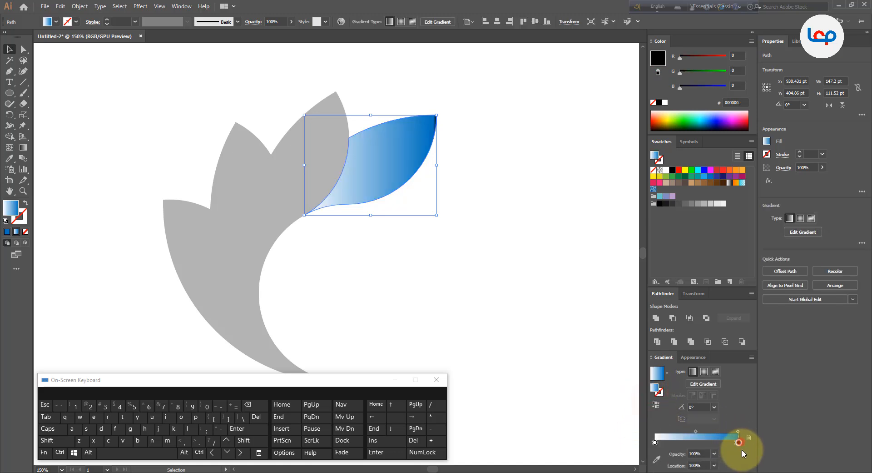
click(659, 408)
scroll(313, 190, down, 1)
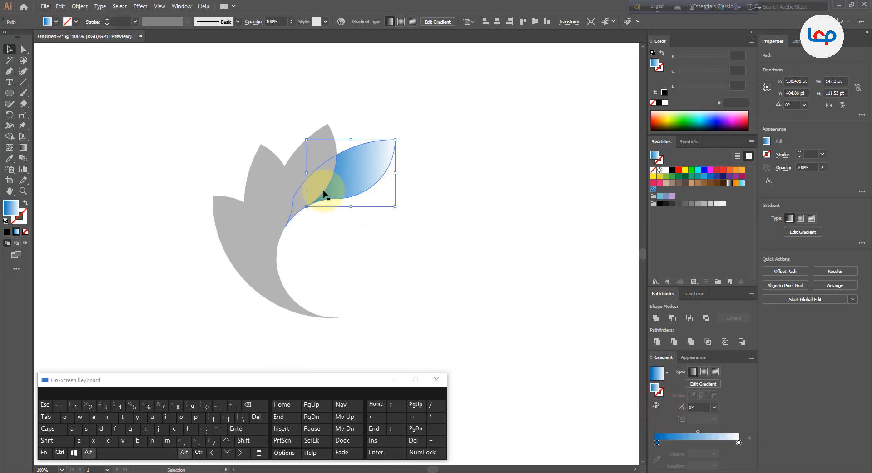
Redirect the fourth petal's gradient diagonally from blue beyond its tip to white past its base, at about -148.8°.
click(24, 147)
drag(419, 130, 259, 226)
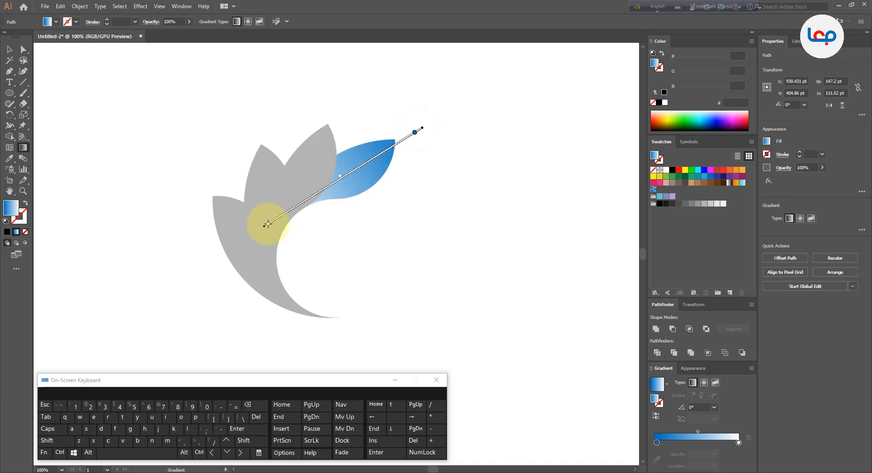
drag(262, 232, 262, 232)
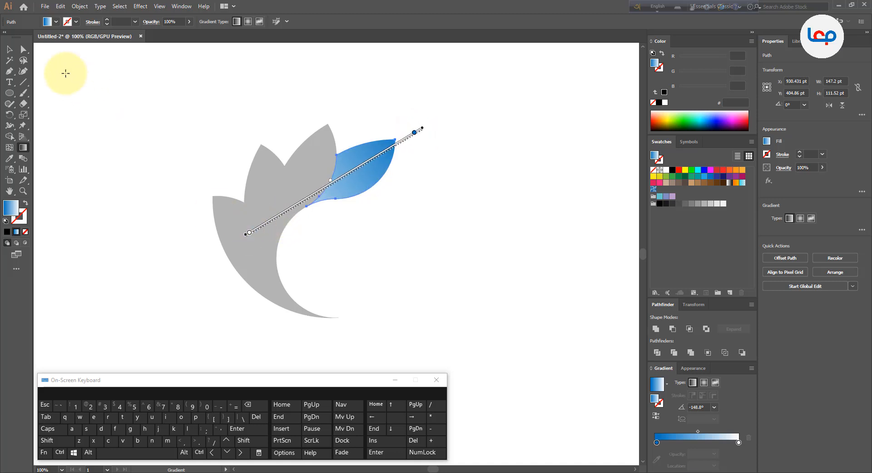
Rotate all the petals together counterclockwise by about 24.65°.
click(10, 49)
drag(139, 100, 395, 316)
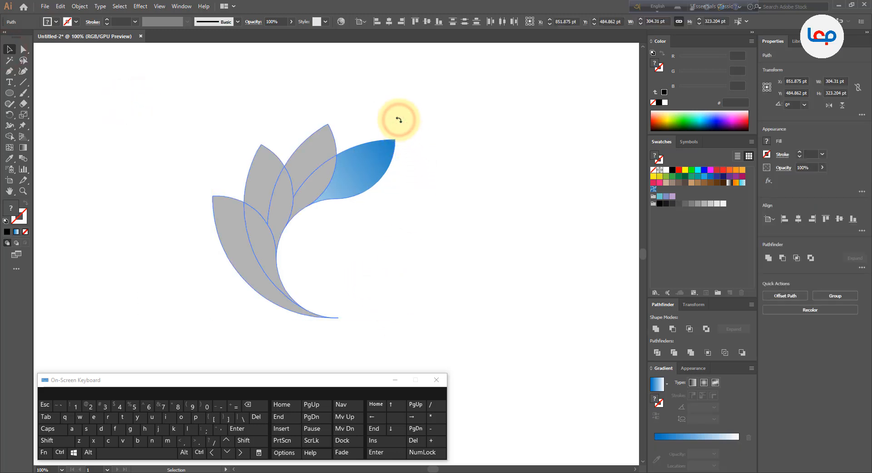
drag(398, 120, 344, 102)
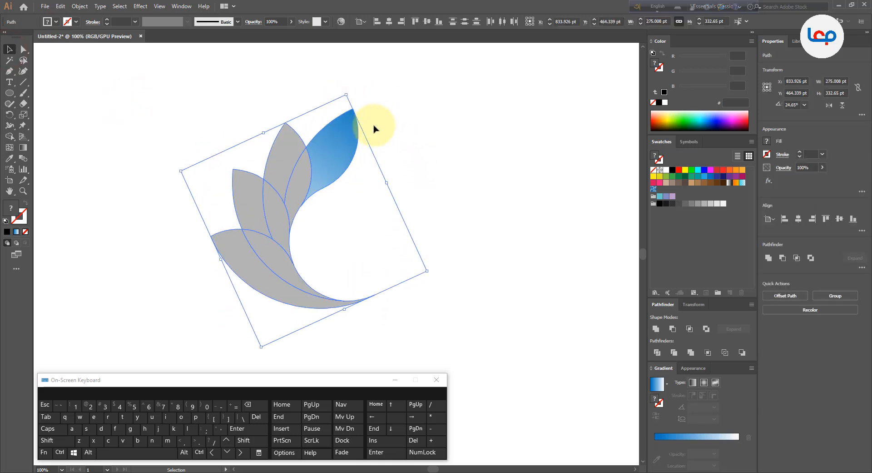
click(396, 135)
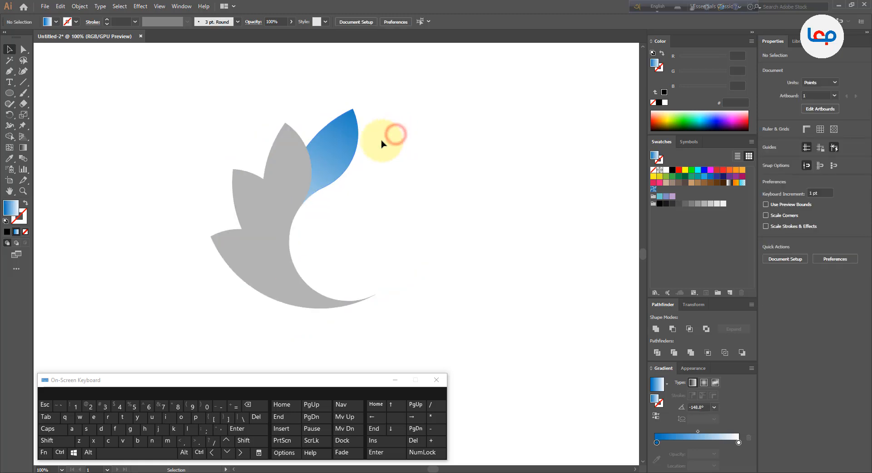
Fill the upper region of the third petal with yellow D9E021 and try to draw a gradient direction across it.
click(300, 148)
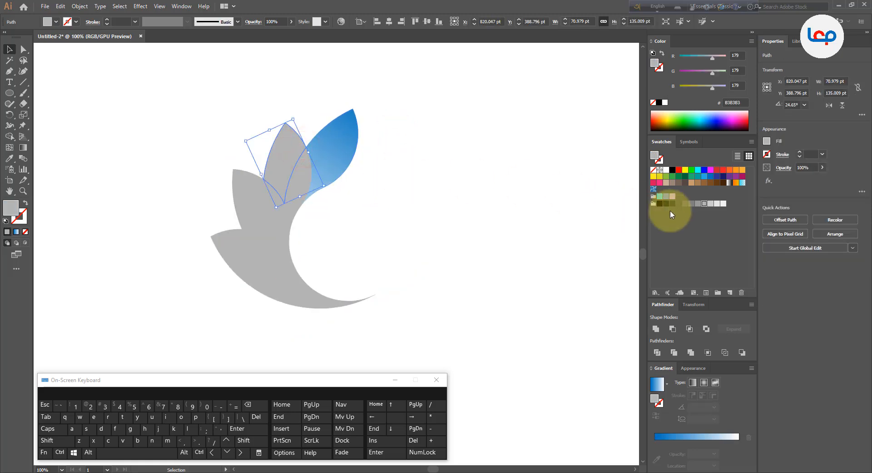
click(660, 177)
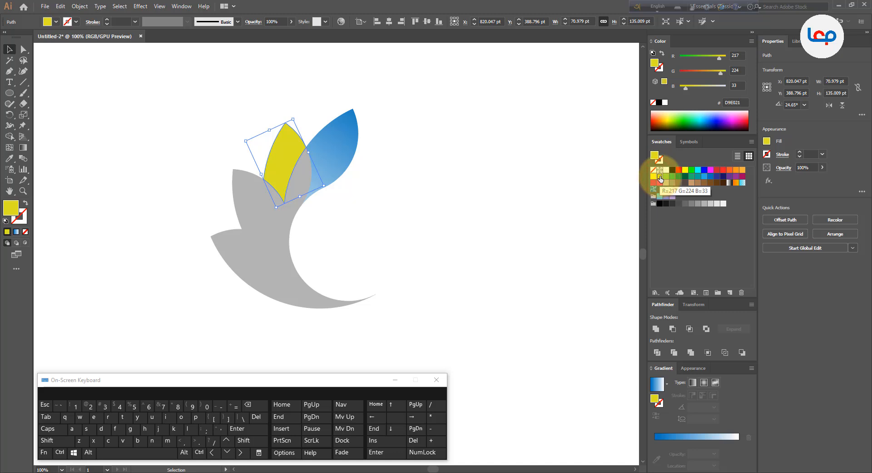
click(23, 147)
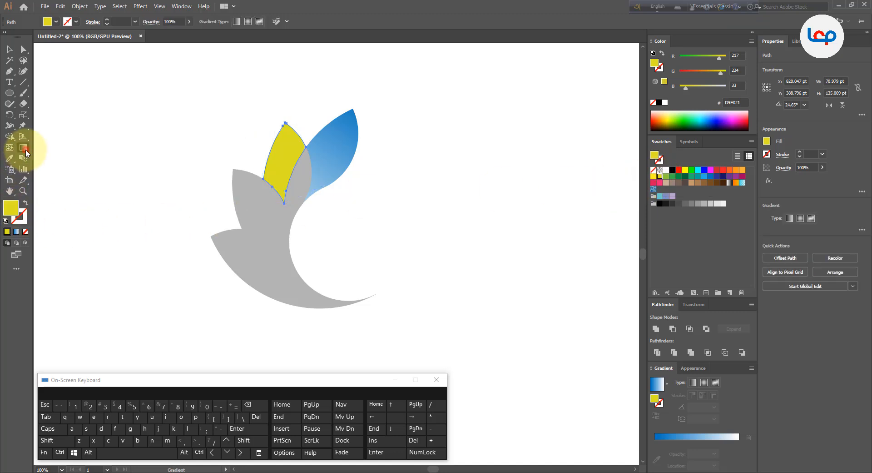
drag(284, 100, 290, 198)
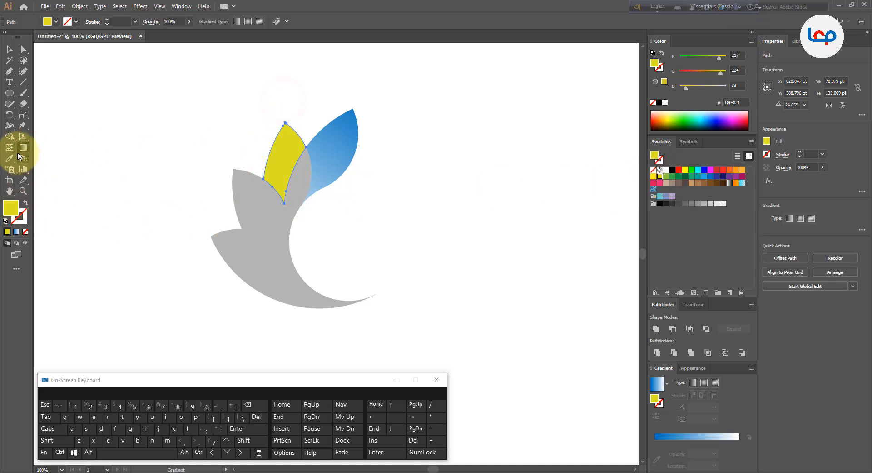
Give the third petal's yellow region a linear gradient from yellow D9E021 to white, replacing the blue colour stop.
click(658, 400)
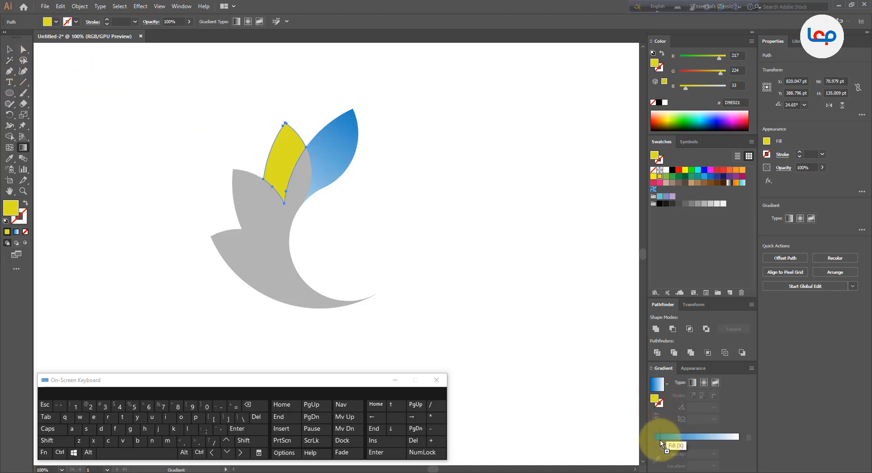
click(662, 442)
mouse_move(657, 443)
mouse_down()
mouse_move(657, 456)
mouse_move(655, 442)
mouse_up()
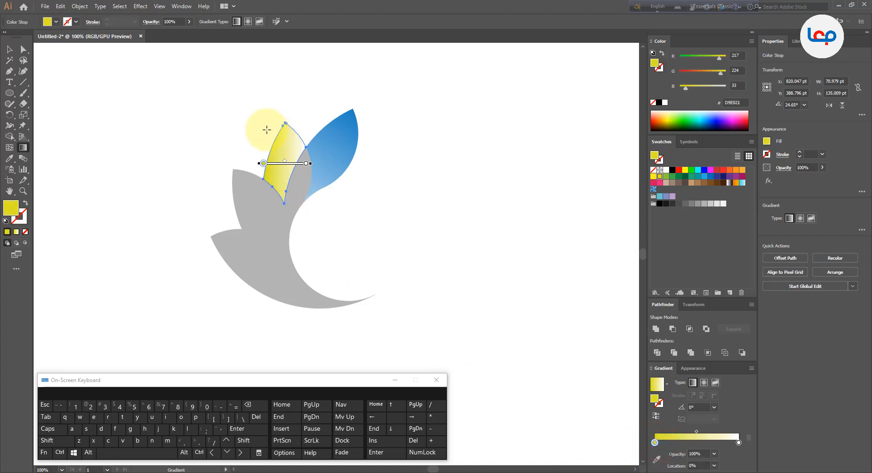
Redirect the yellow gradient from above the third petal's tip diagonally down past its base, at about -62.7°.
drag(277, 105, 341, 229)
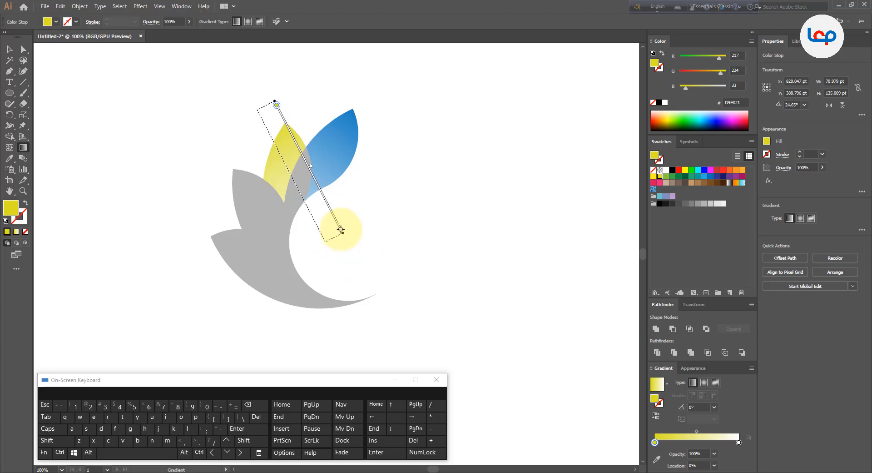
click(9, 49)
click(169, 136)
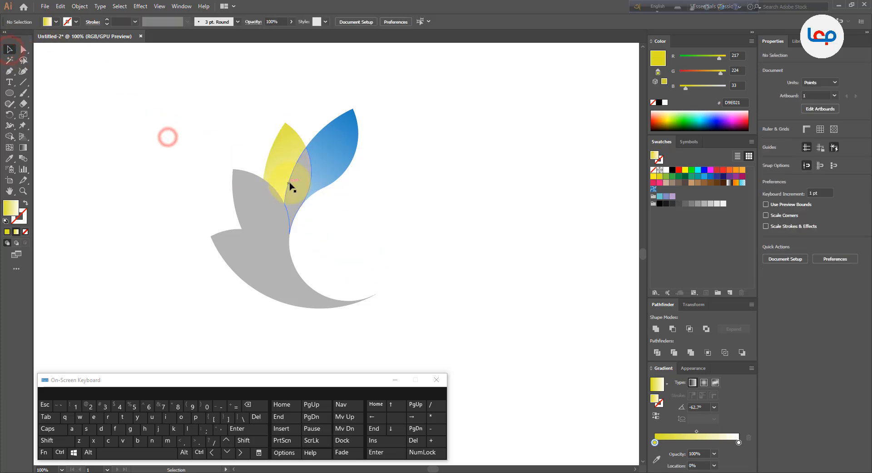
Copy the yellow gradient onto the grey overlap between the yellow and blue petals and angle it diagonally downward at about -25.1°.
click(9, 158)
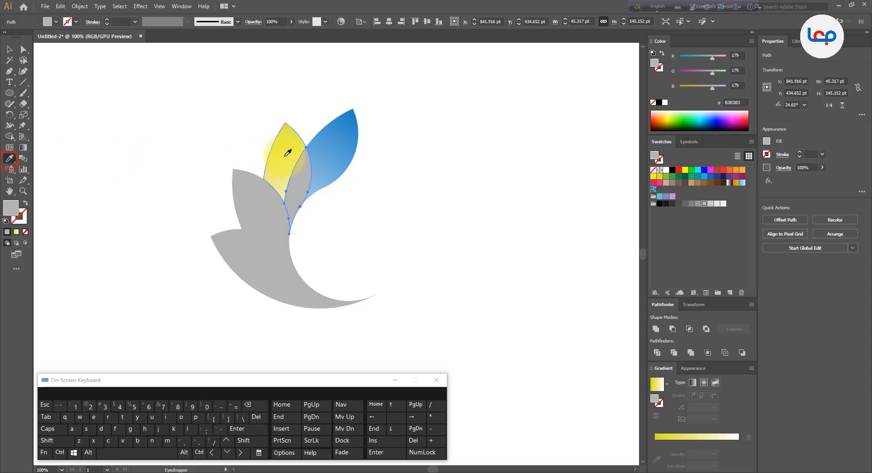
click(293, 152)
click(23, 147)
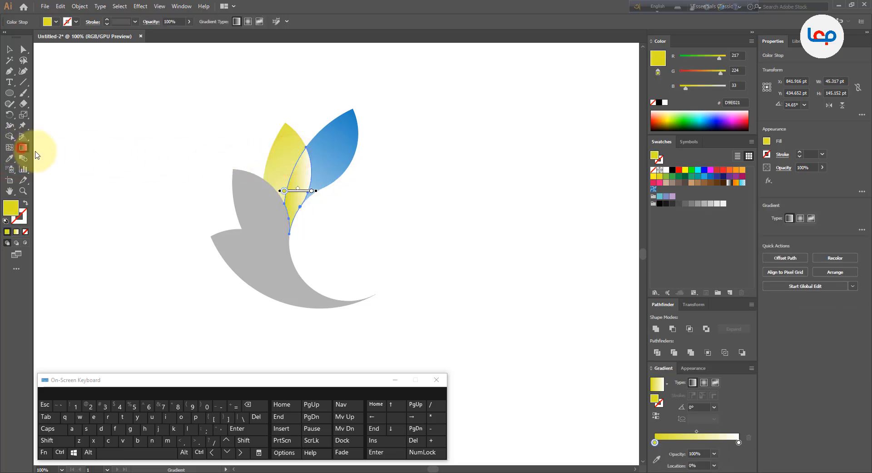
mouse_move(278, 143)
mouse_down()
mouse_move(339, 218)
mouse_move(391, 230)
mouse_move(469, 277)
mouse_move(432, 192)
mouse_move(525, 160)
mouse_up()
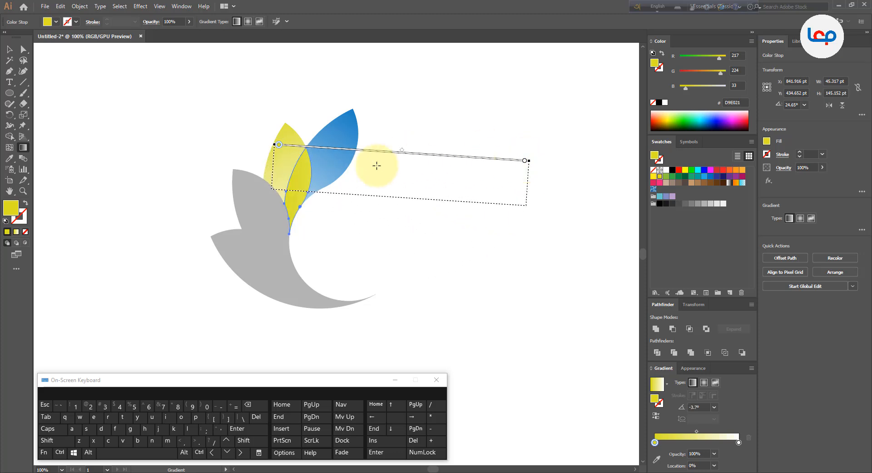
mouse_move(257, 168)
mouse_down()
mouse_move(474, 206)
mouse_move(520, 230)
mouse_move(463, 258)
mouse_move(399, 263)
mouse_move(495, 288)
mouse_move(518, 263)
mouse_move(507, 285)
mouse_up()
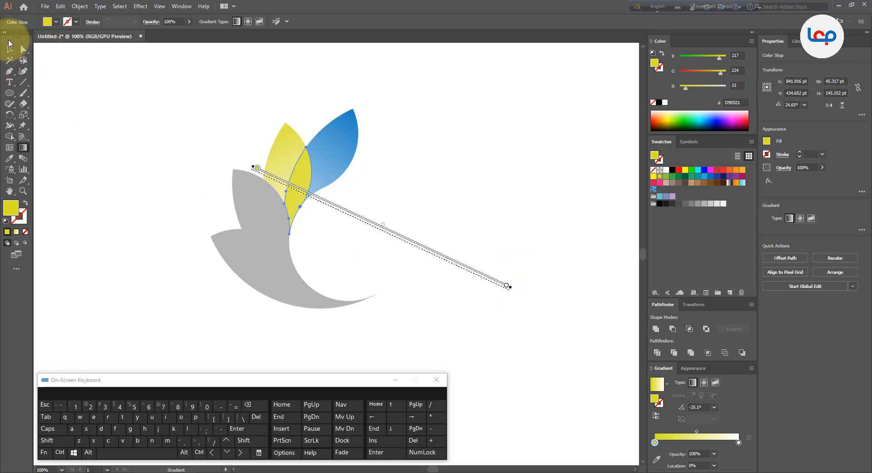
click(9, 49)
click(127, 106)
scroll(164, 104, down, 2)
scroll(190, 105, up, 2)
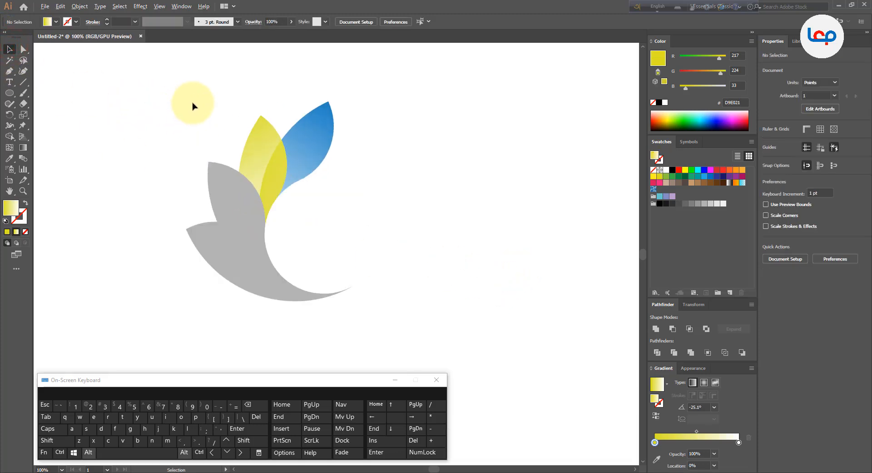
Redirect the main yellow petal's gradient from outside its outer edge down across the blue petal, at about -27.6°.
scroll(234, 126, down, 2)
scroll(247, 177, up, 3)
click(247, 145)
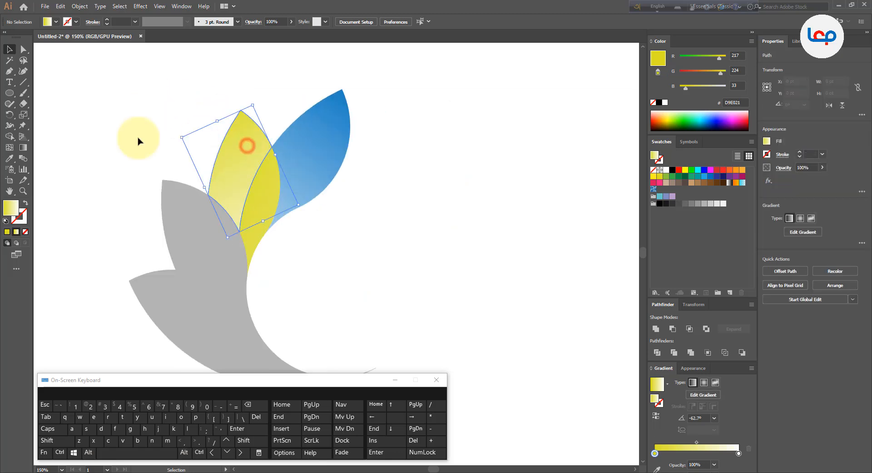
click(24, 147)
drag(179, 106, 293, 195)
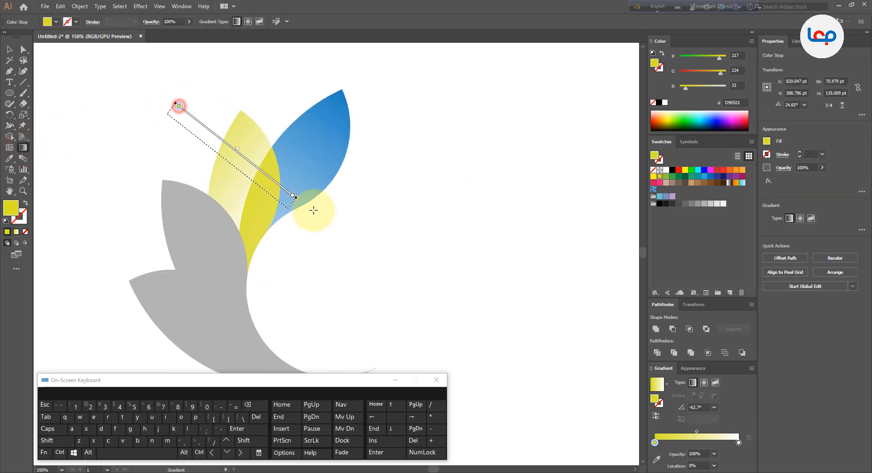
drag(340, 228, 381, 249)
drag(325, 193, 317, 179)
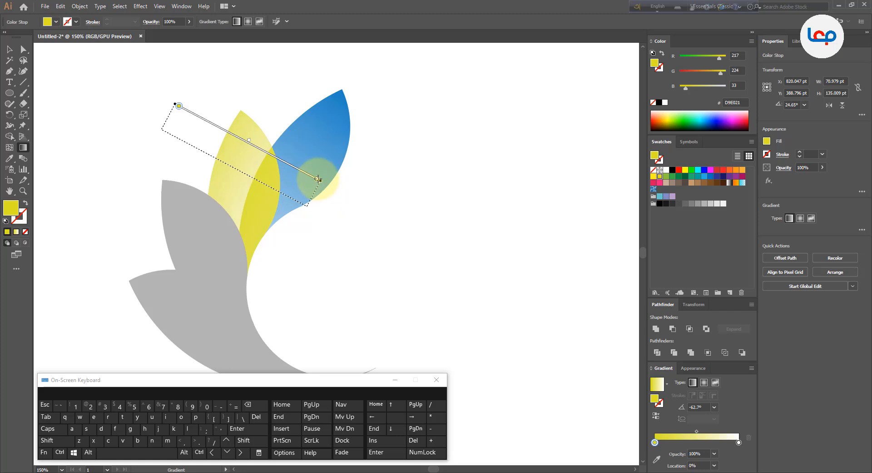
click(9, 49)
key(ctrl+1)
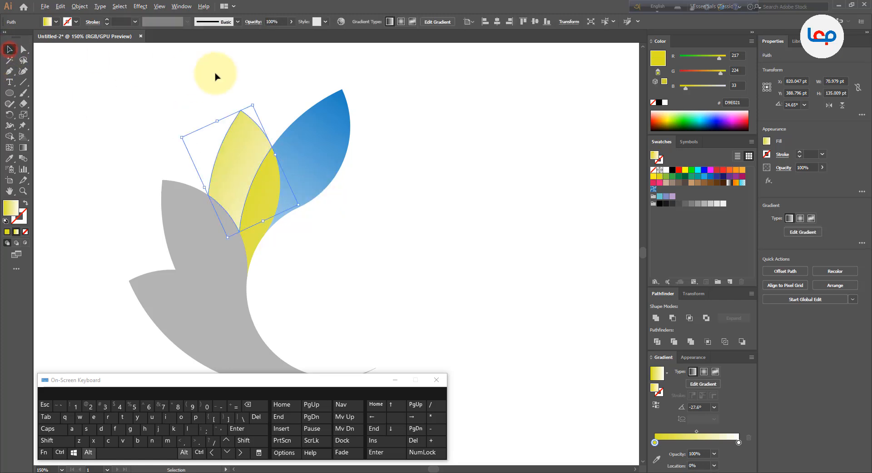
click(366, 164)
Give the outer region of the grey petal beside the yellow one a linear gradient from pink D4145A to white, removing the yellow stop.
scroll(313, 166, down, 2)
scroll(278, 150, up, 2)
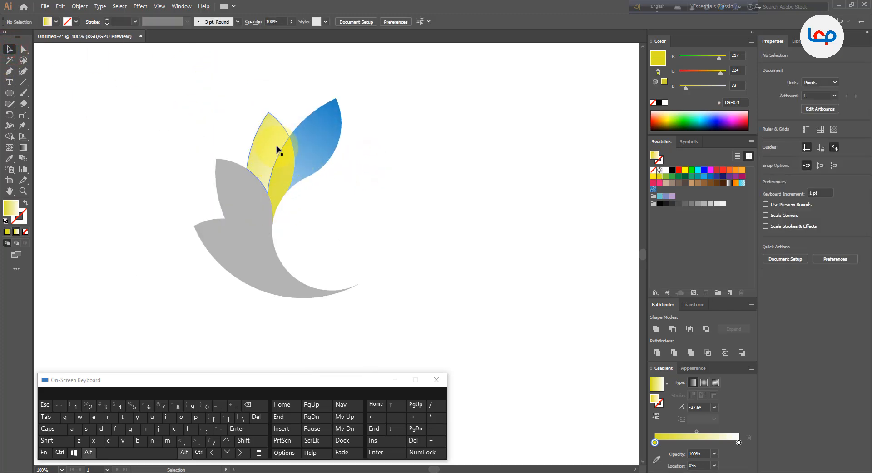
click(239, 178)
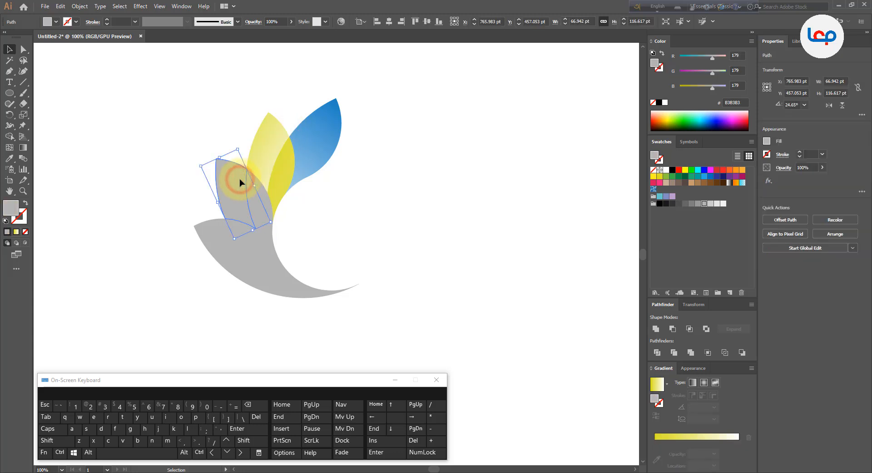
click(653, 183)
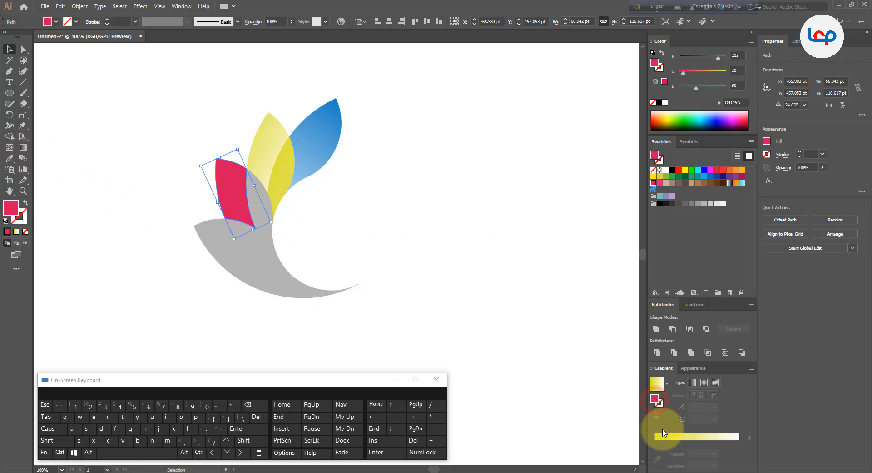
click(655, 400)
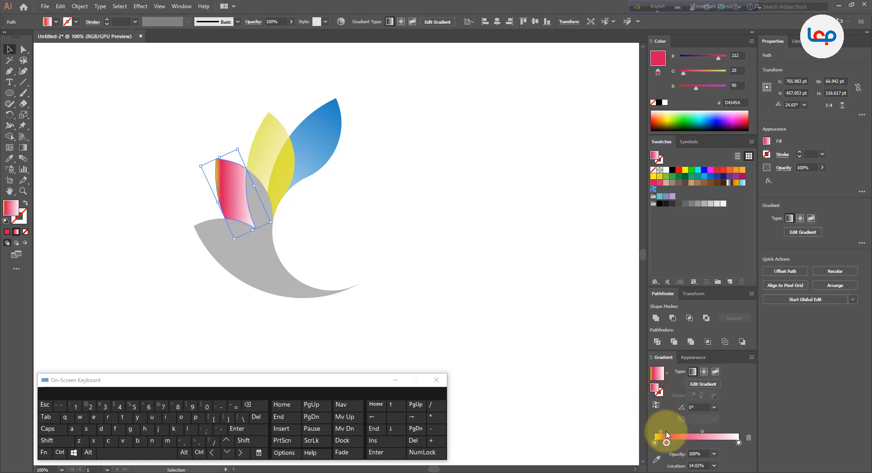
mouse_move(655, 443)
mouse_down()
mouse_move(657, 461)
mouse_move(649, 440)
mouse_up()
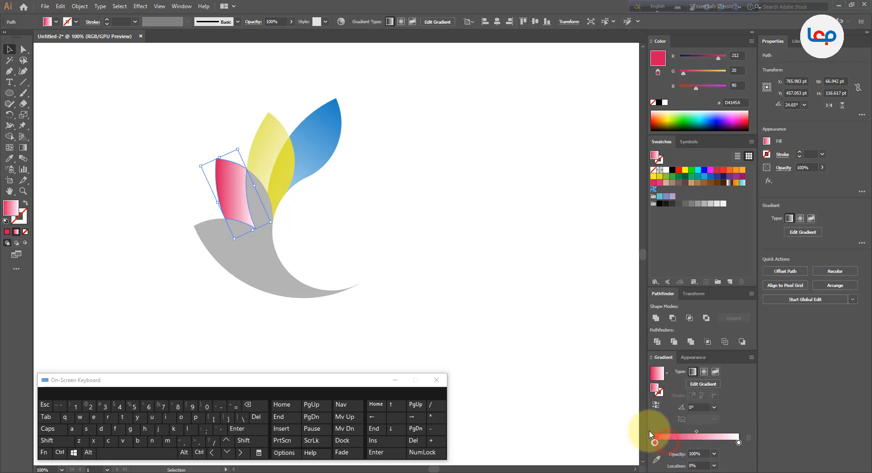
Redirect the pink gradient from just outside the petal's tip diagonally down past its base, at about -42°.
click(23, 147)
mouse_move(203, 152)
mouse_down()
mouse_move(335, 252)
mouse_move(314, 262)
mouse_up()
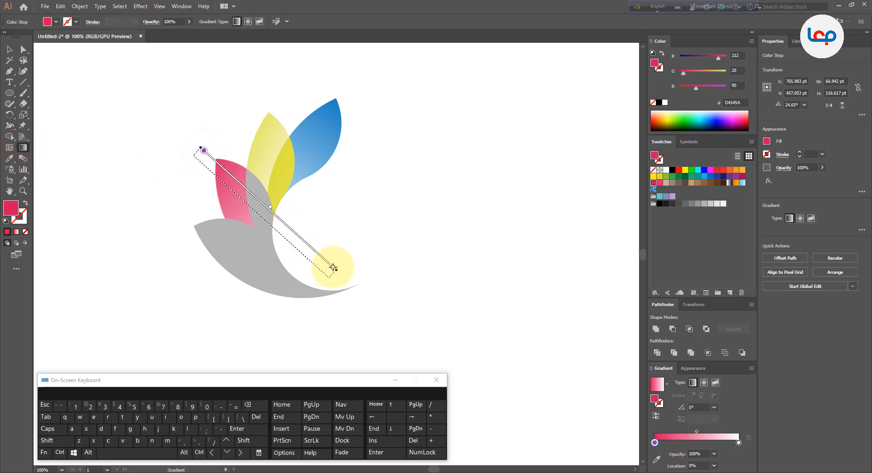
click(9, 49)
click(69, 87)
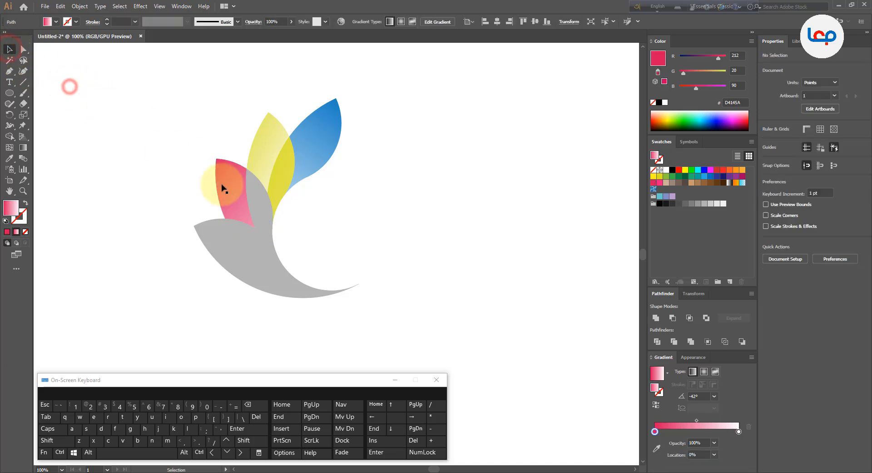
Copy the pink gradient onto the grey region adjoining the pink and yellow petals and angle it at about -14.8°.
click(256, 199)
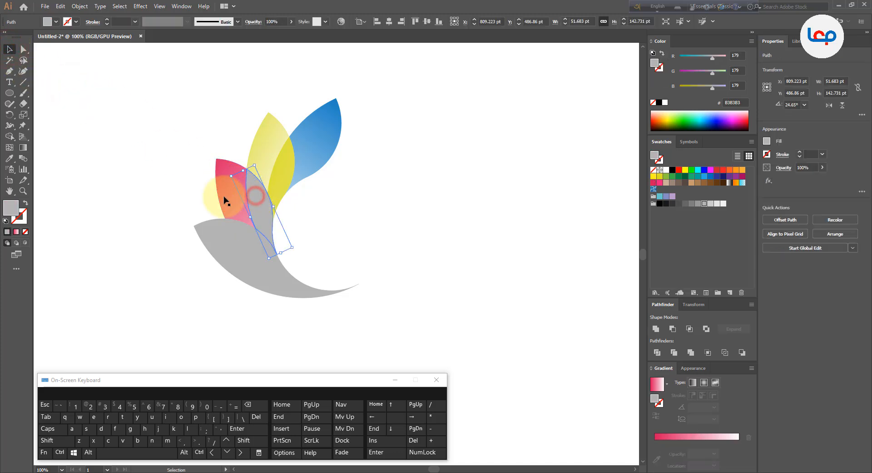
click(10, 158)
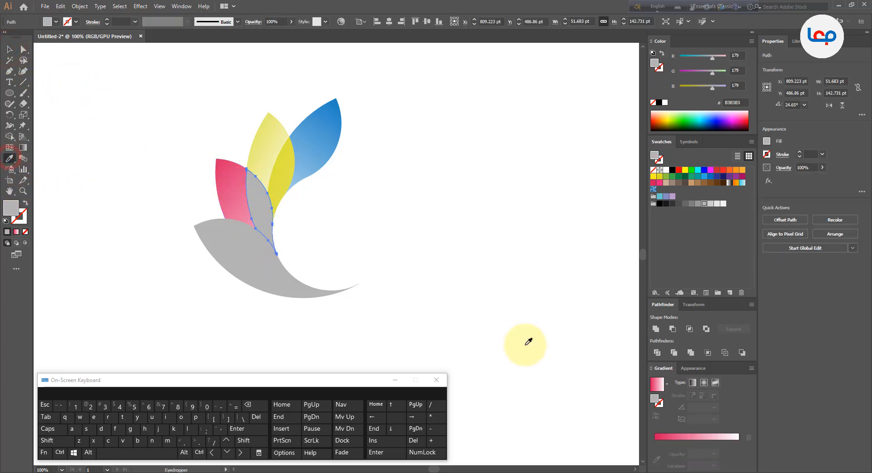
click(231, 187)
click(23, 147)
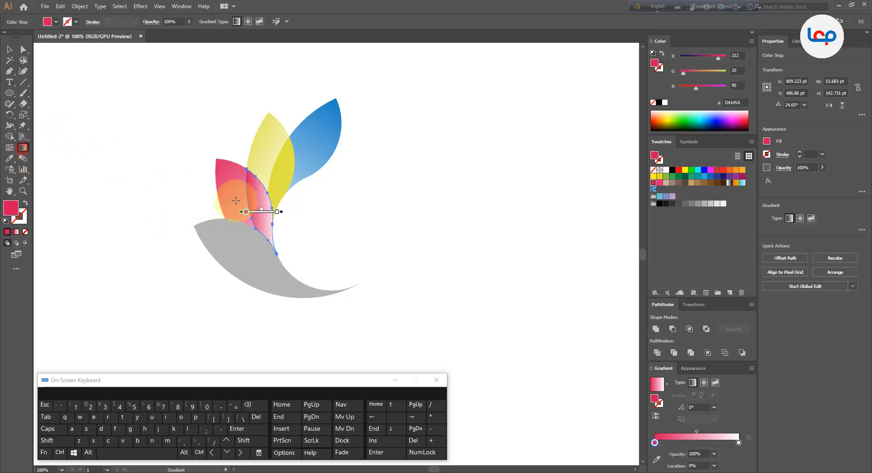
drag(232, 180, 355, 209)
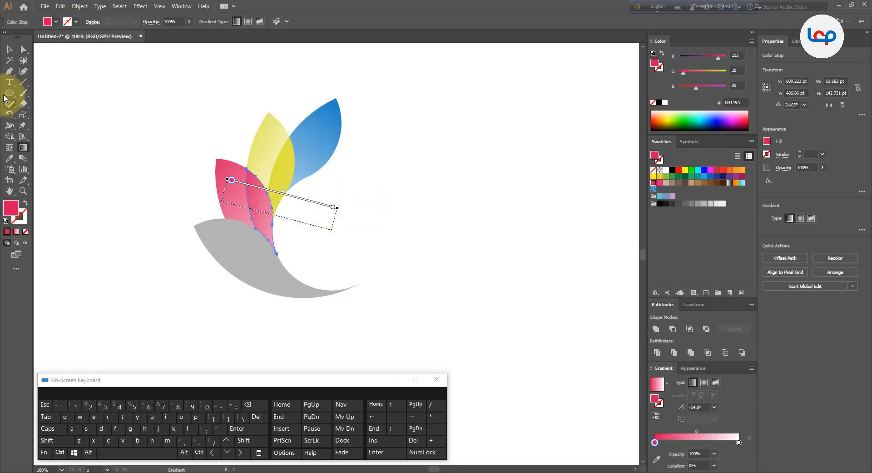
click(9, 49)
click(138, 140)
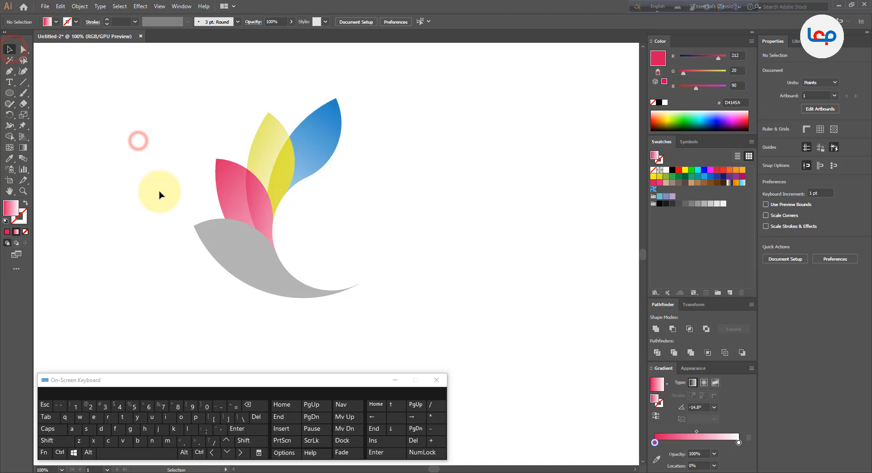
Give the lowest petal's outer crescent a linear gradient from dark blue 2E3192 to white, removing the pink stop.
click(248, 260)
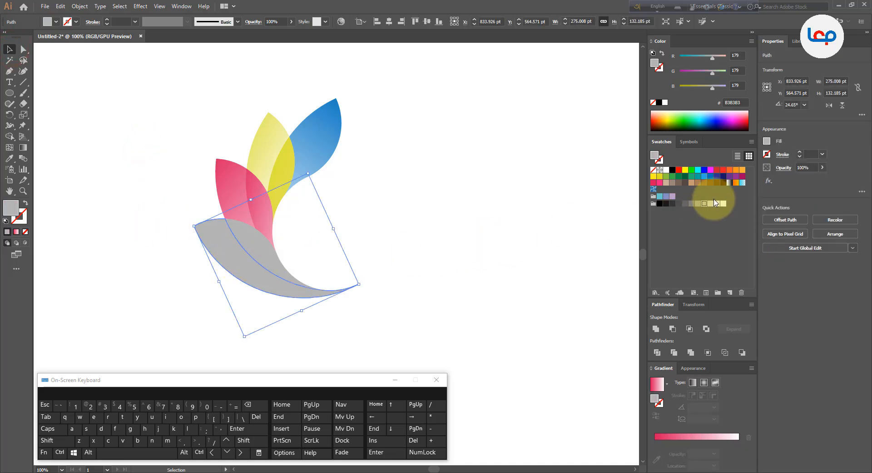
click(718, 176)
click(718, 178)
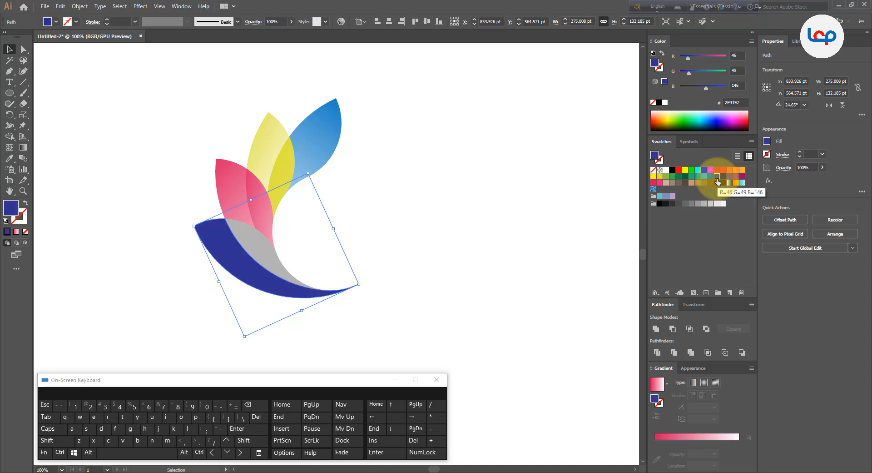
click(657, 398)
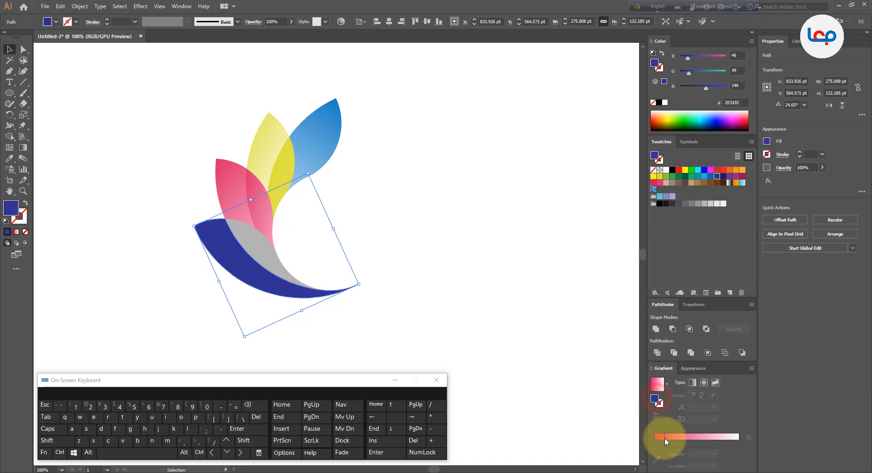
click(665, 438)
mouse_move(655, 442)
mouse_down()
mouse_move(658, 467)
mouse_move(663, 443)
mouse_move(640, 443)
mouse_up()
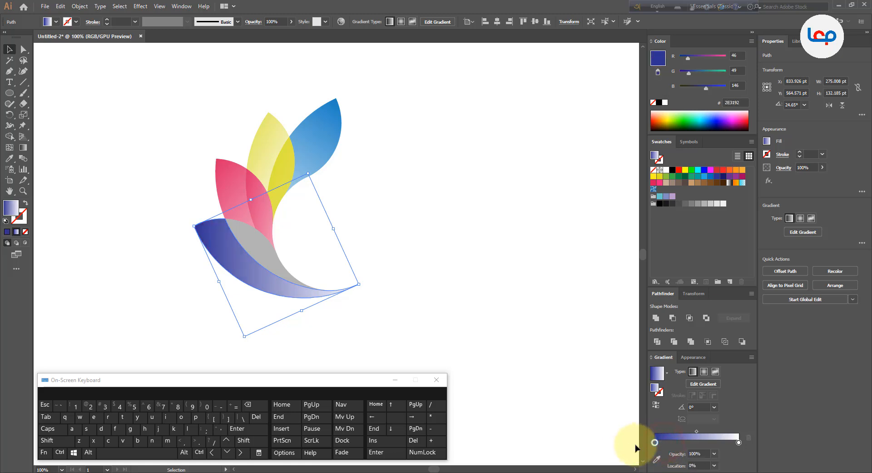
Redirect the dark blue crescent's gradient nearly horizontally across its full width and beyond its tail, at about -2.3°.
click(24, 150)
drag(196, 270, 459, 283)
click(9, 48)
click(79, 147)
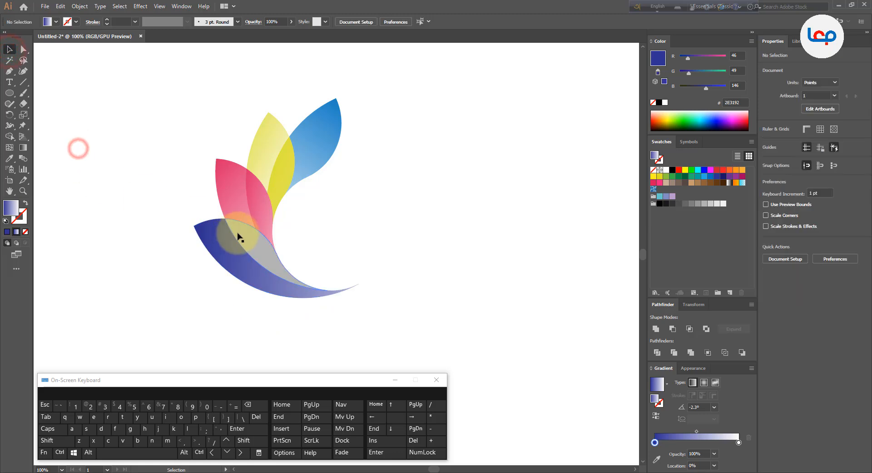
Copy the dark blue gradient onto the lowest petal's remaining grey region and angle it diagonally upward at about 31.5°.
click(240, 236)
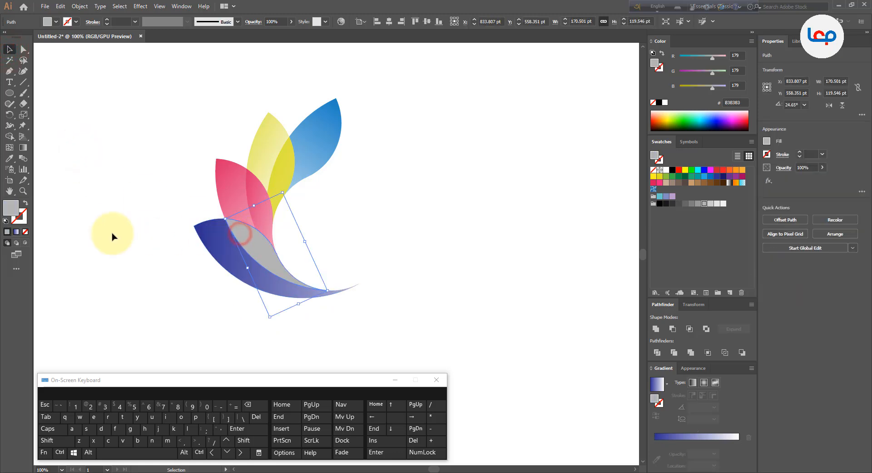
click(9, 158)
click(210, 239)
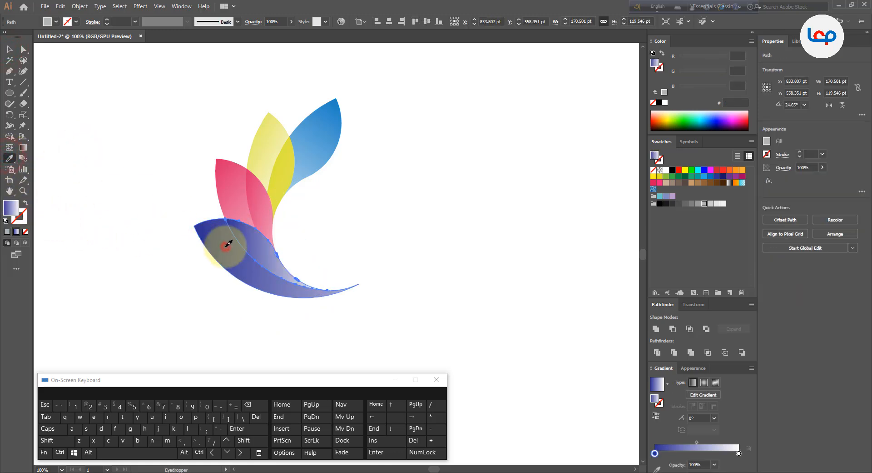
click(24, 148)
drag(209, 231, 450, 344)
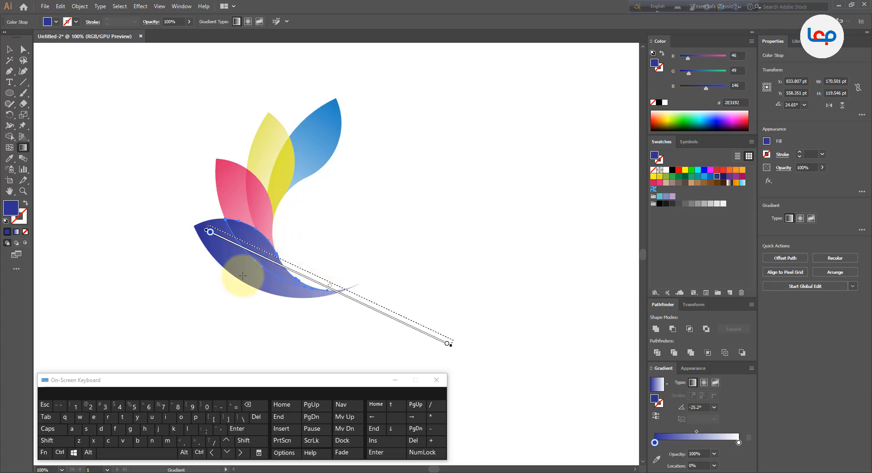
drag(230, 284, 330, 225)
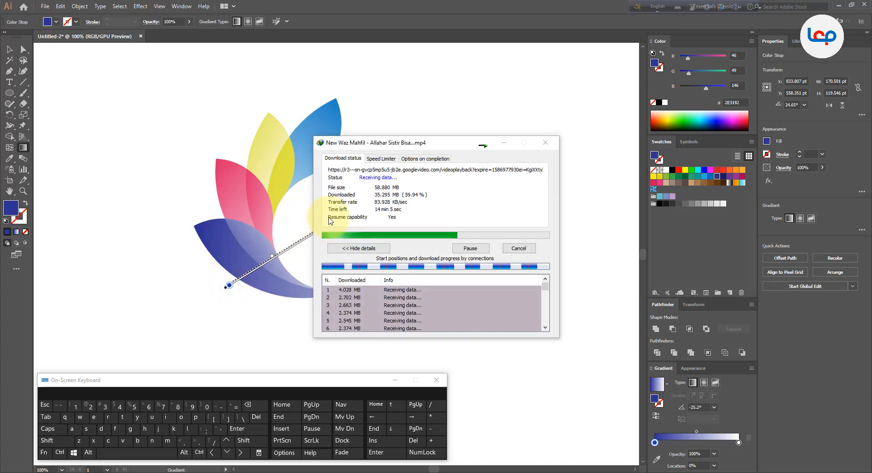
Pause the video download that popped up and minimise its window.
click(471, 248)
click(504, 143)
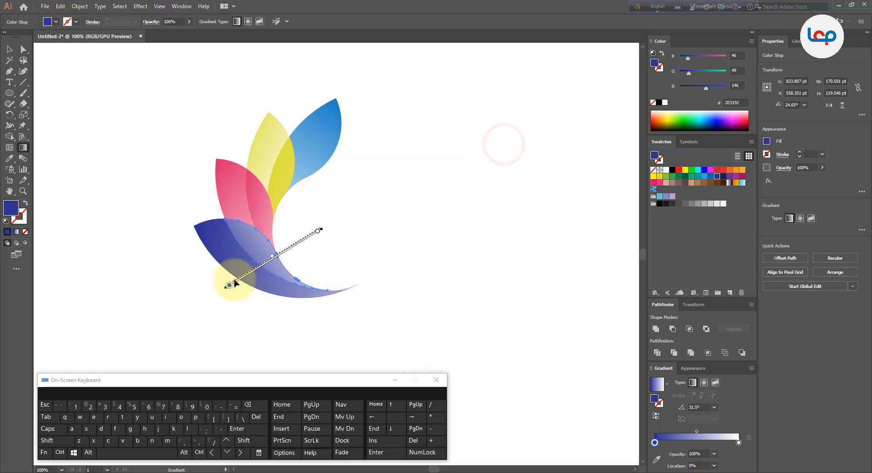
Redraw the inner dark blue region's gradient from below the petal's outer edge diagonally upward, at about 35.4°, and deselect it.
drag(219, 278, 337, 229)
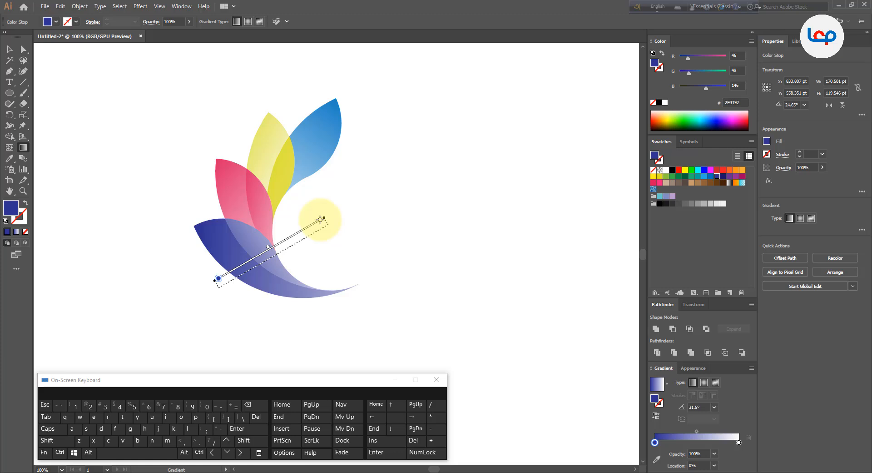
drag(320, 220, 300, 227)
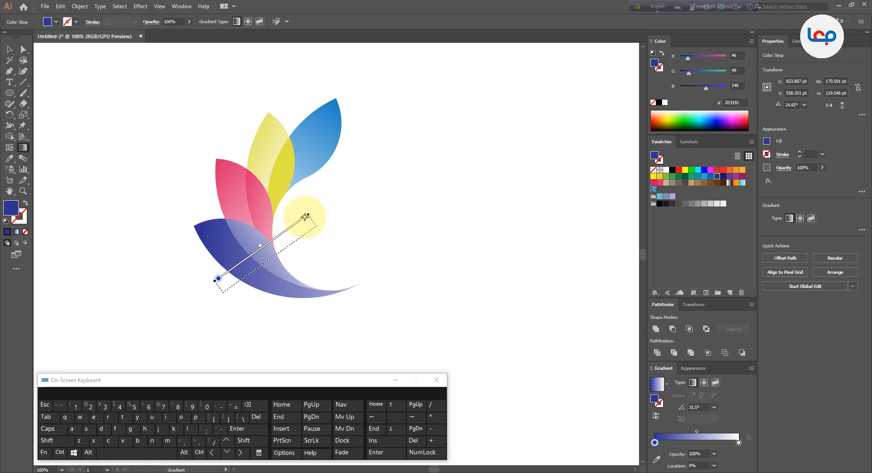
click(9, 50)
click(116, 88)
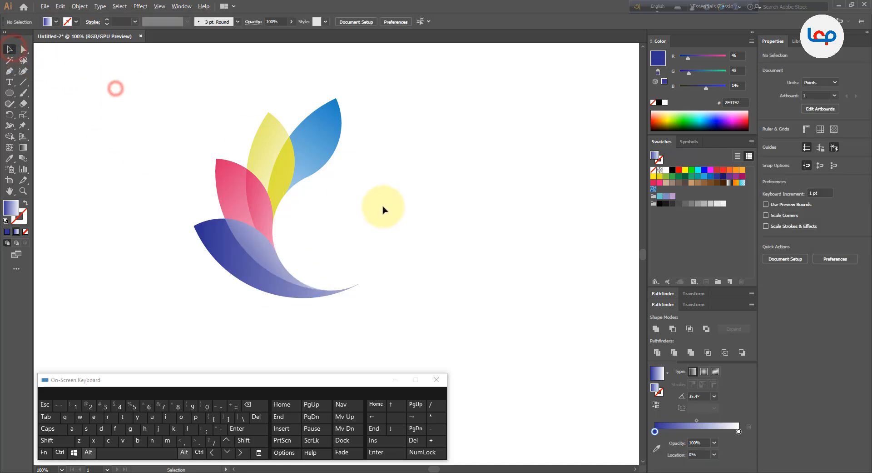
scroll(376, 242, down, 1)
scroll(363, 227, up, 1)
click(396, 257)
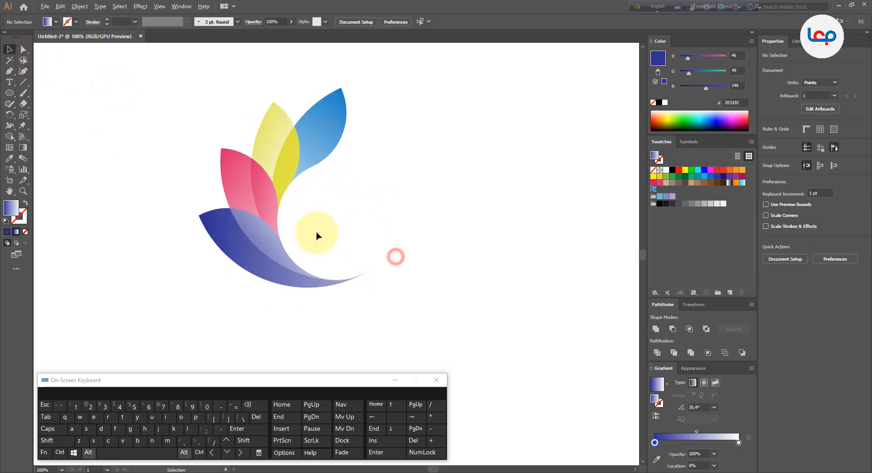
scroll(317, 236, down, 1)
click(393, 380)
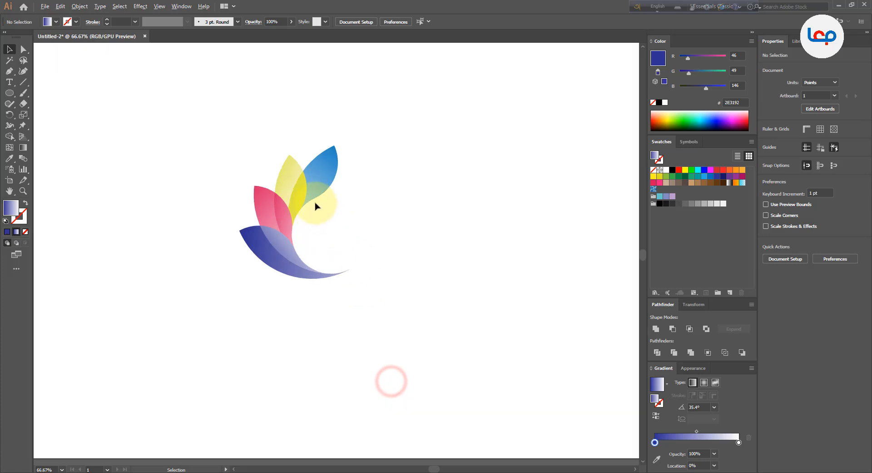
drag(406, 129, 226, 300)
right_click(319, 180)
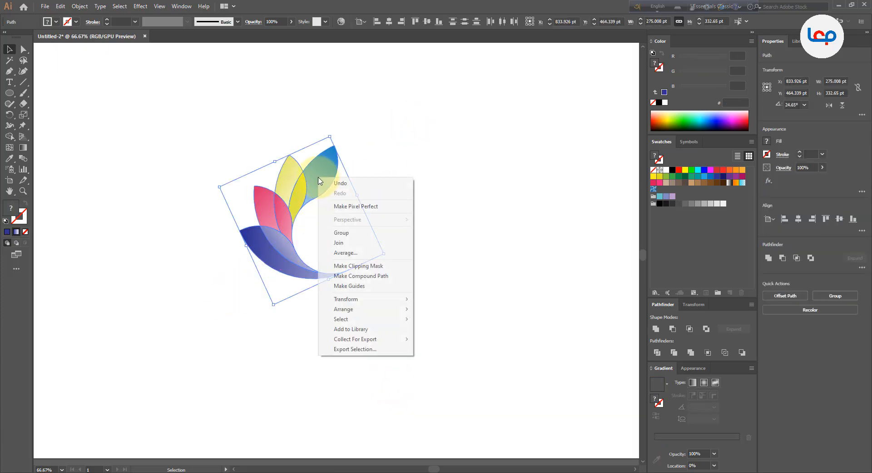
click(415, 149)
Redraw the topmost light blue petal's gradient from above its tip diagonally down past the lowest petal, at about -139.3°, and deselect it.
scroll(341, 171, up, 1)
click(338, 165)
scroll(345, 180, up, 1)
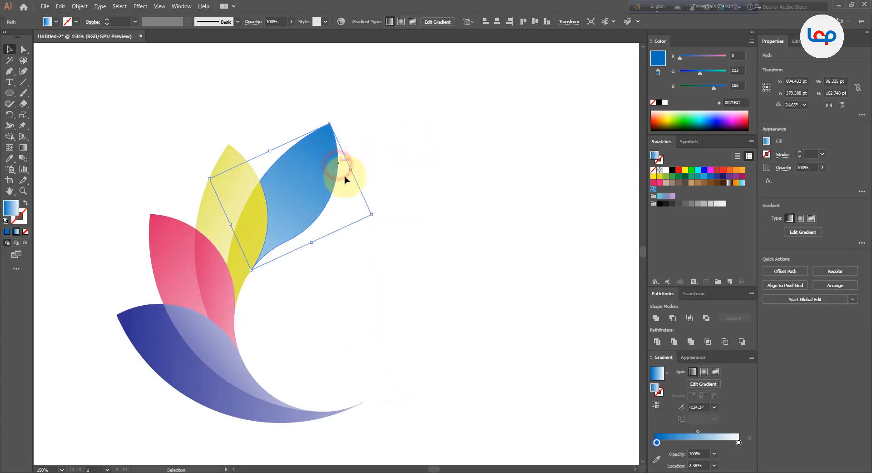
click(23, 147)
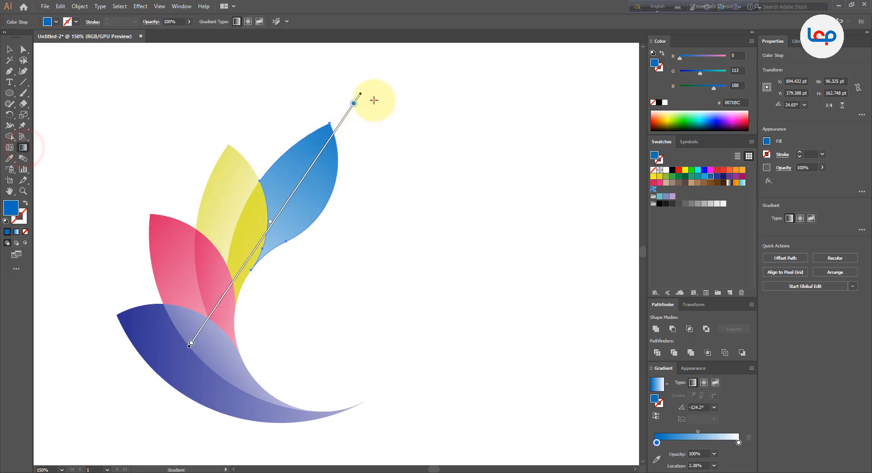
drag(377, 99, 80, 354)
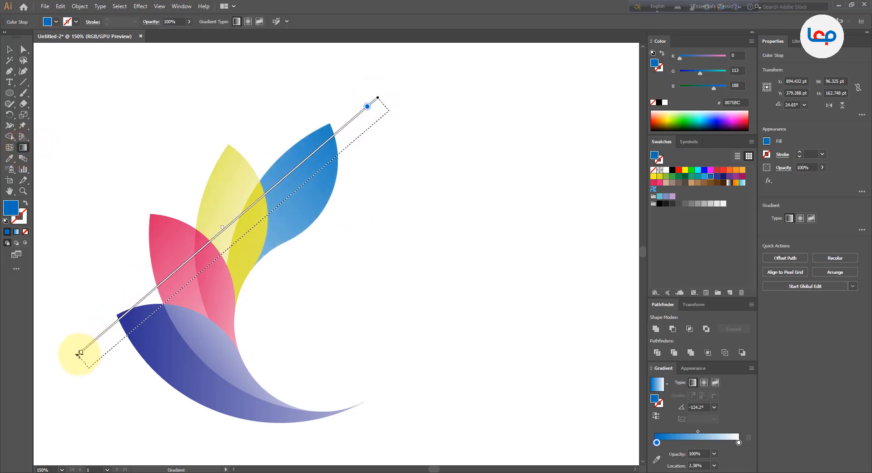
click(9, 49)
key(ctrl+minus)
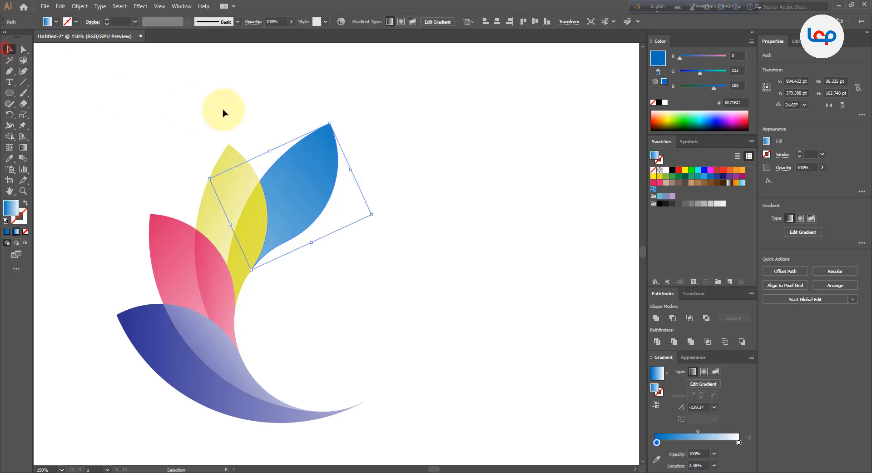
click(223, 109)
Select all the logo's petals and overlaps and group them.
drag(150, 139, 345, 340)
right_click(292, 176)
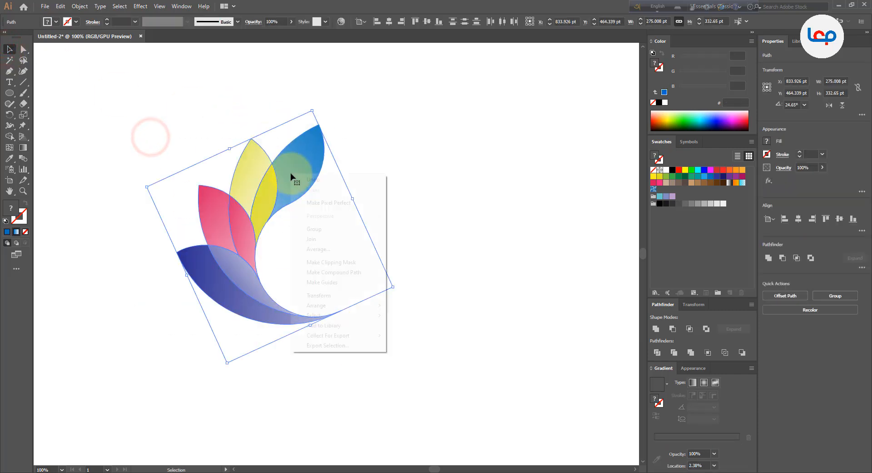
click(320, 233)
Scale the logo group up proportionally to about 483 × 585 pt and deselect it.
key(ctrl+minus)
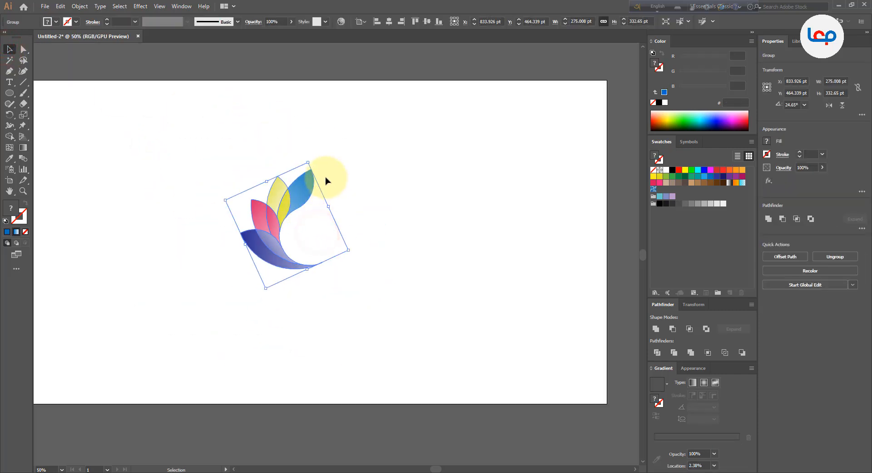
drag(307, 162, 425, 78)
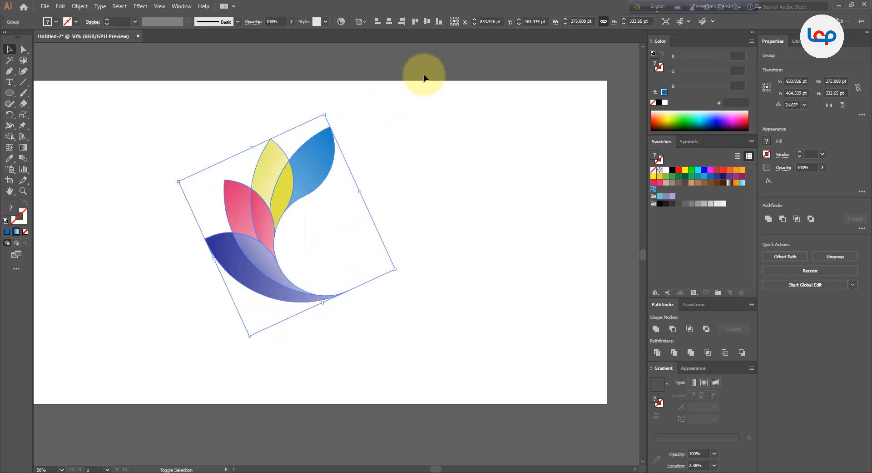
click(406, 167)
scroll(364, 208, down, 1)
scroll(346, 206, up, 1)
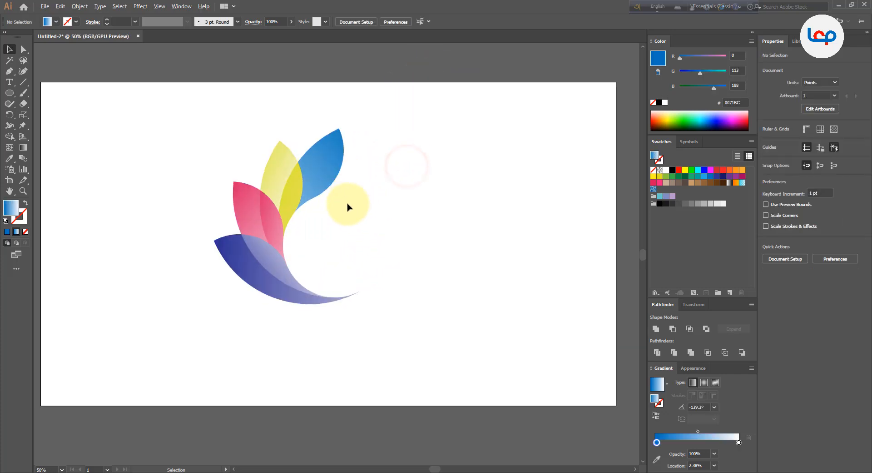
Centre the logo group horizontally and vertically on the artboard.
click(309, 167)
click(390, 22)
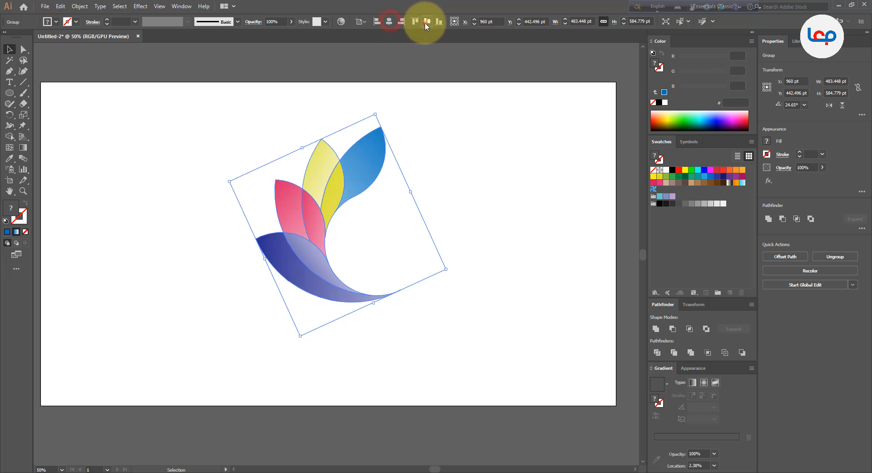
click(426, 21)
click(449, 123)
scroll(359, 223, down, 1)
scroll(296, 218, up, 1)
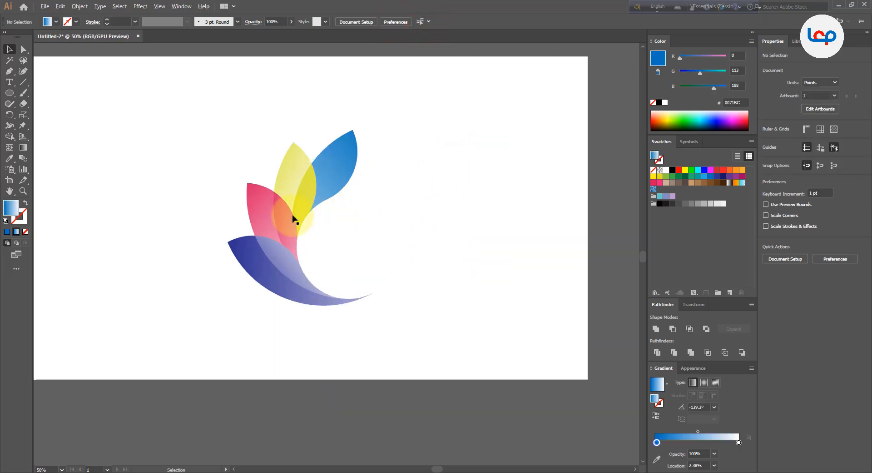
Draw a circle about 409 pt in diameter, centred just below the logo.
click(9, 93)
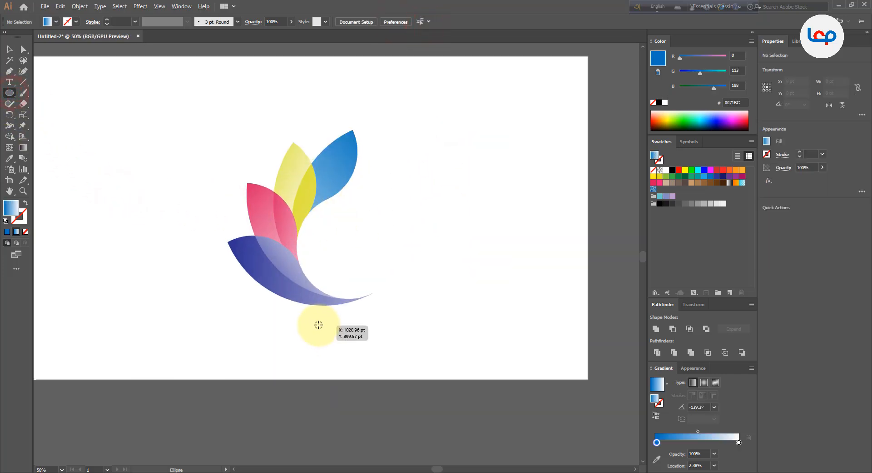
drag(312, 318, 372, 378)
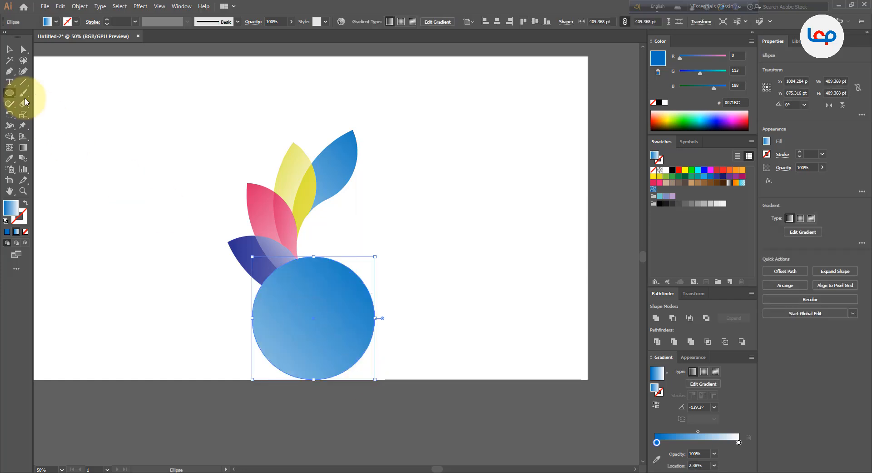
click(10, 49)
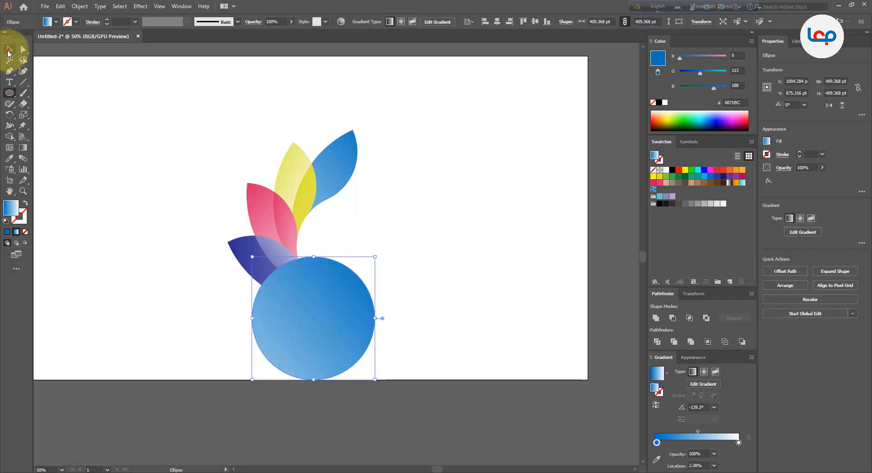
Fill the circle with the white-to-black gradient, reversed and set to radial so it is black in the centre.
click(667, 373)
click(616, 391)
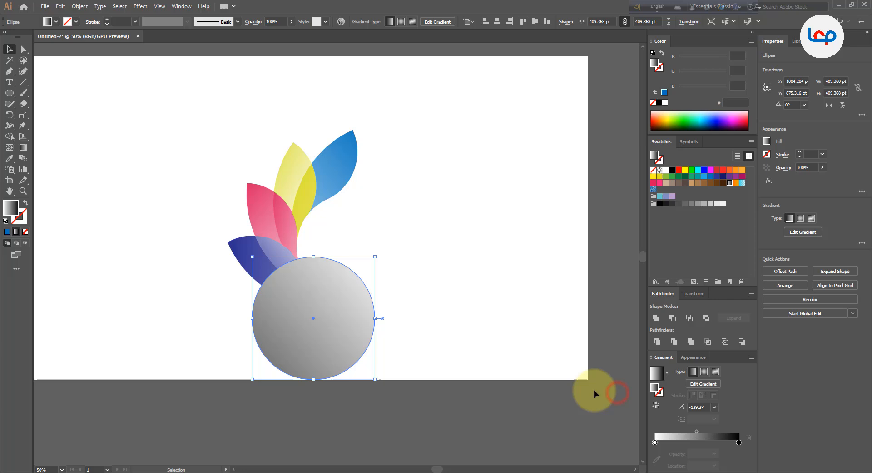
click(657, 406)
click(705, 371)
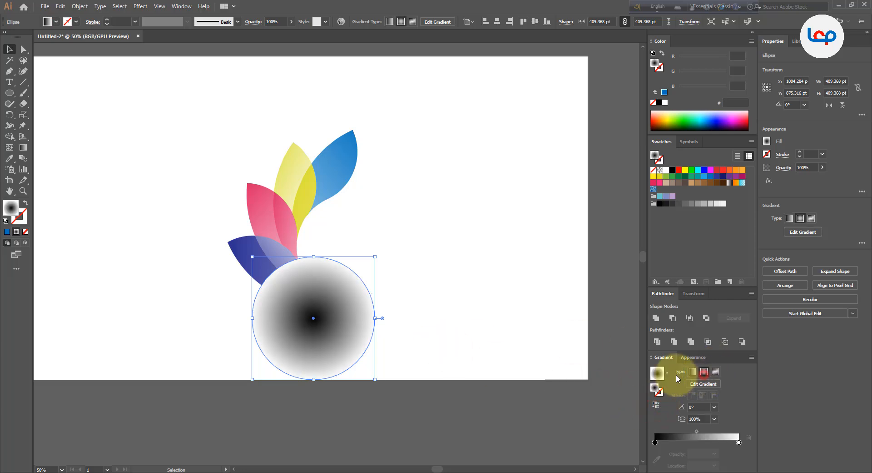
Flatten the circle into a shadow ellipse about 58 pt high and set its opacity to 50%.
drag(314, 257, 324, 326)
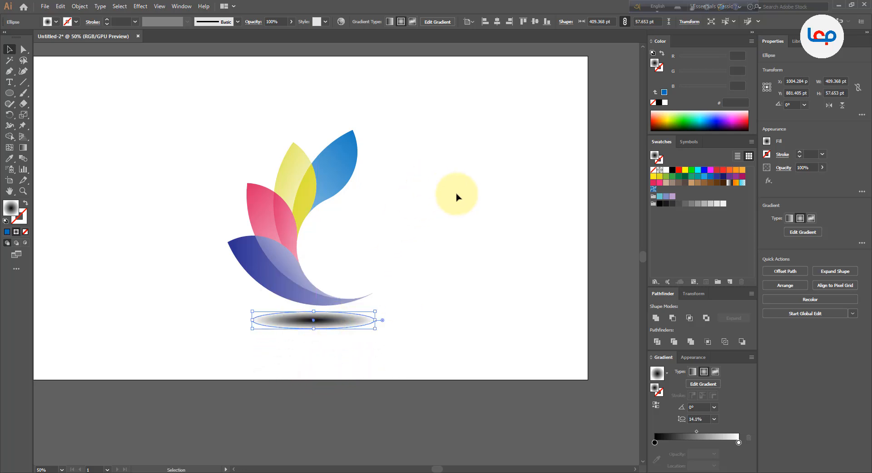
click(274, 23)
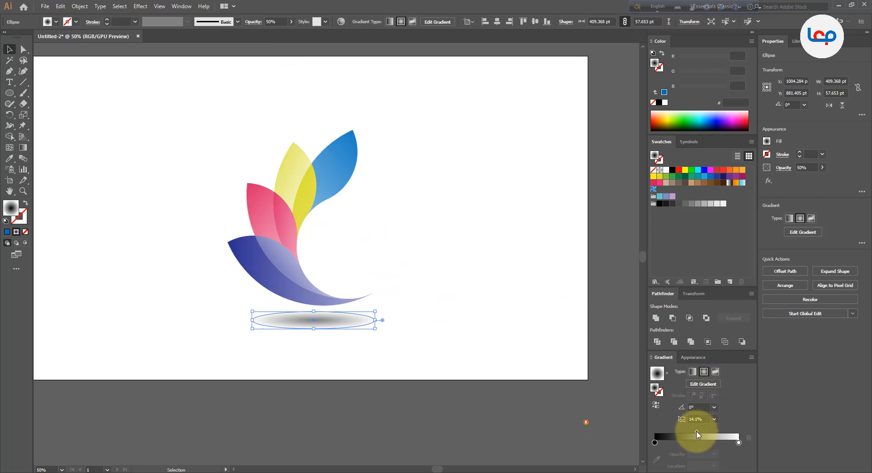
Shift the shadow gradient's midpoint towards black, to a location of about 27.78%.
drag(698, 434, 680, 434)
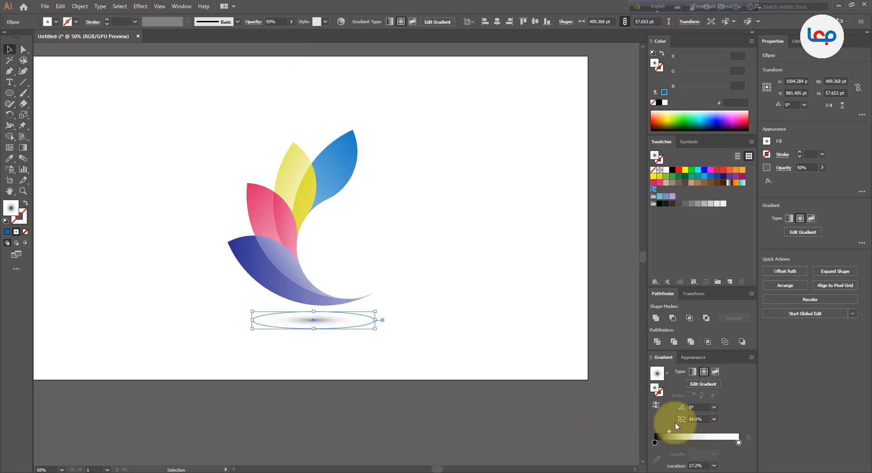
drag(679, 435, 677, 427)
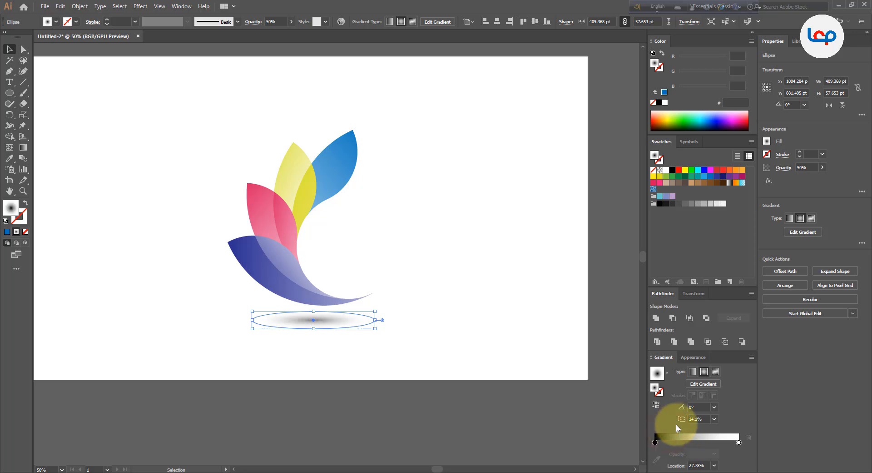
click(433, 353)
Enlarge the shadow ellipse to about 558 × 79 pt directly under the logo and set its gradient midpoint to about 19.31%.
click(334, 319)
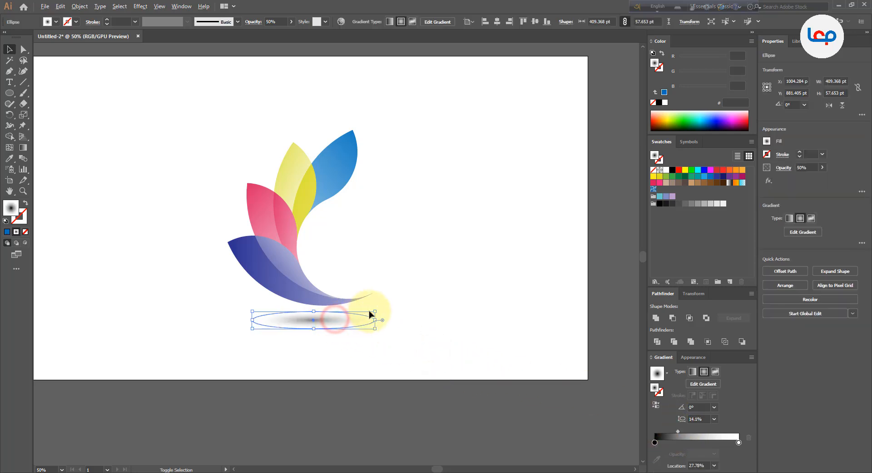
drag(385, 309, 389, 308)
drag(339, 322, 340, 326)
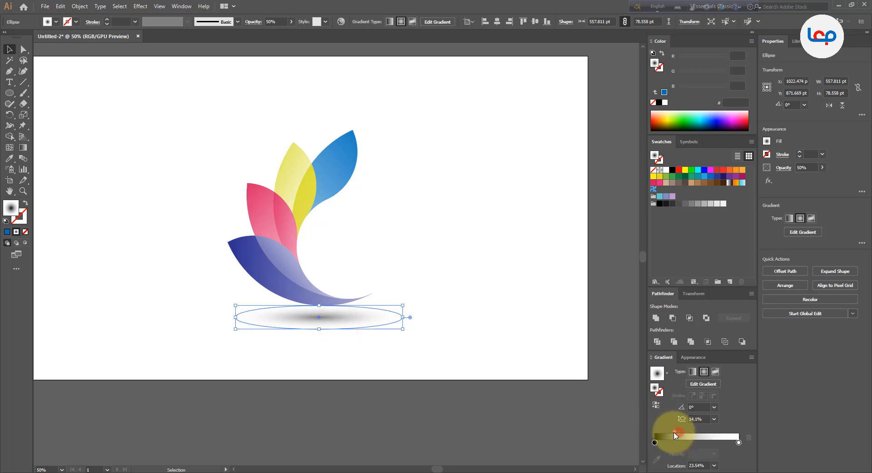
drag(675, 432, 672, 433)
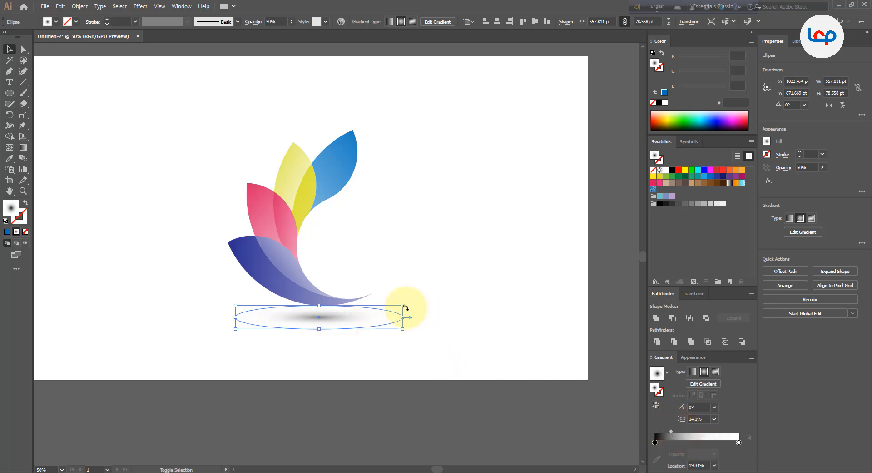
Shrink the shadow ellipse to about 422 × 59 pt and move its gradient midpoint to about 30.95%.
drag(404, 306, 382, 307)
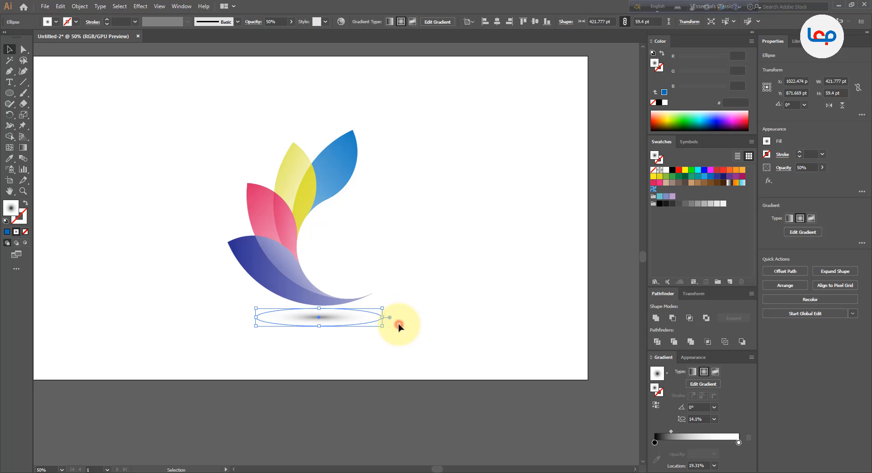
click(351, 320)
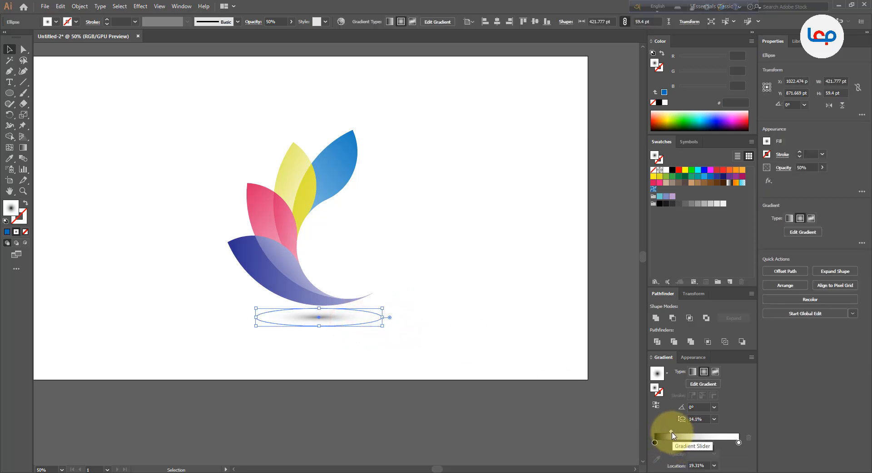
click(354, 350)
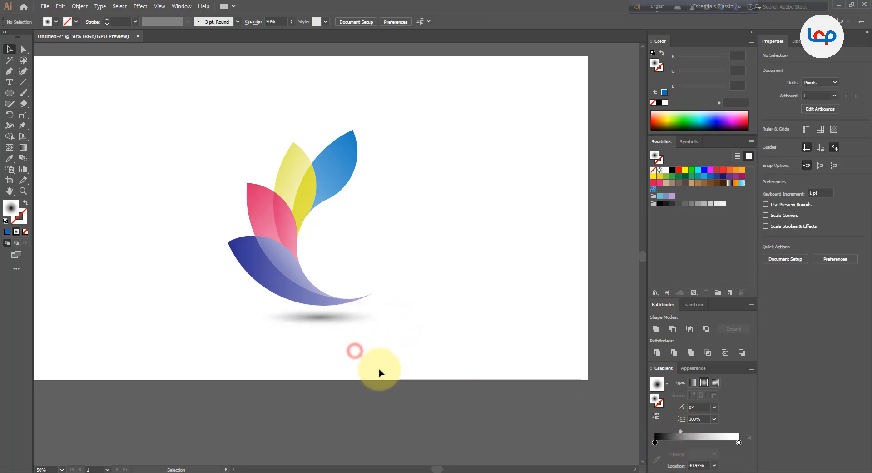
Set the shadow ellipse's opacity to 60% and deselect it.
click(351, 324)
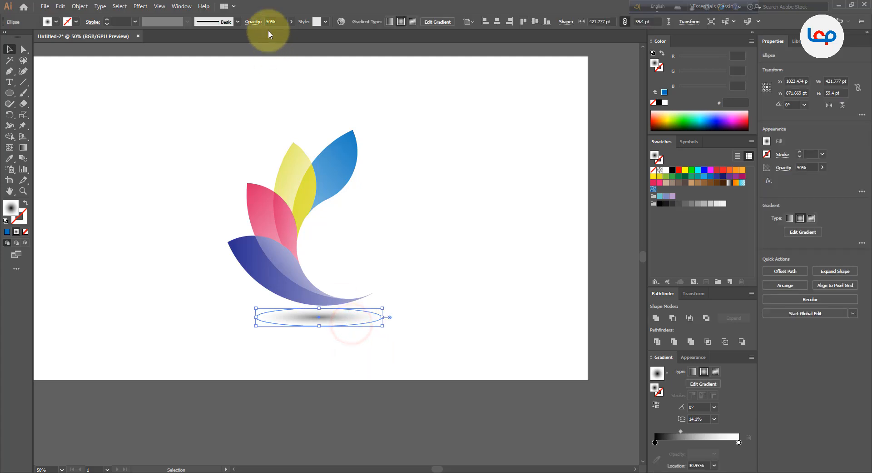
click(420, 280)
click(361, 313)
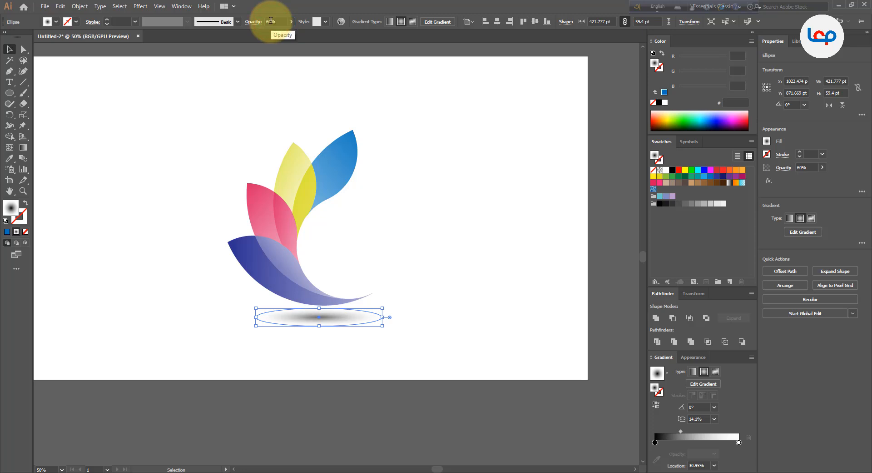
click(438, 160)
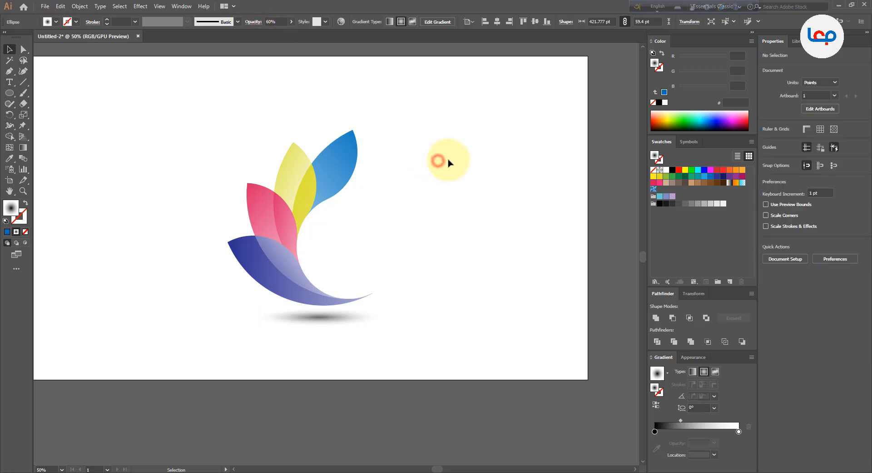
Fine-tune the shadow gradient's midpoint to about 28.31% and deselect the ellipse.
click(362, 313)
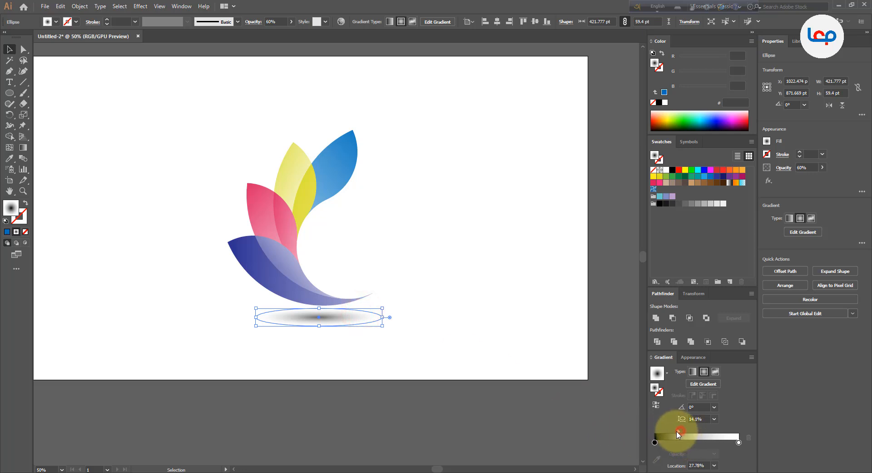
drag(682, 437, 678, 438)
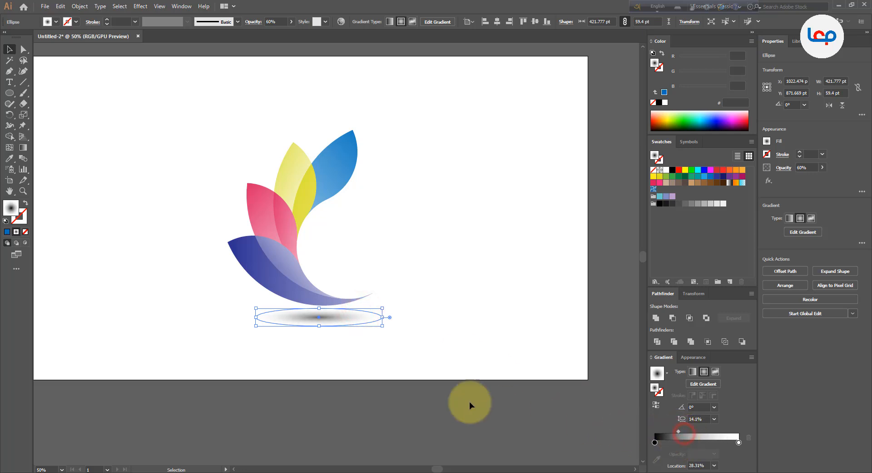
click(350, 347)
Nudge the shadow ellipse slightly to the left beneath the logo and deselect it.
key(ctrl+minus)
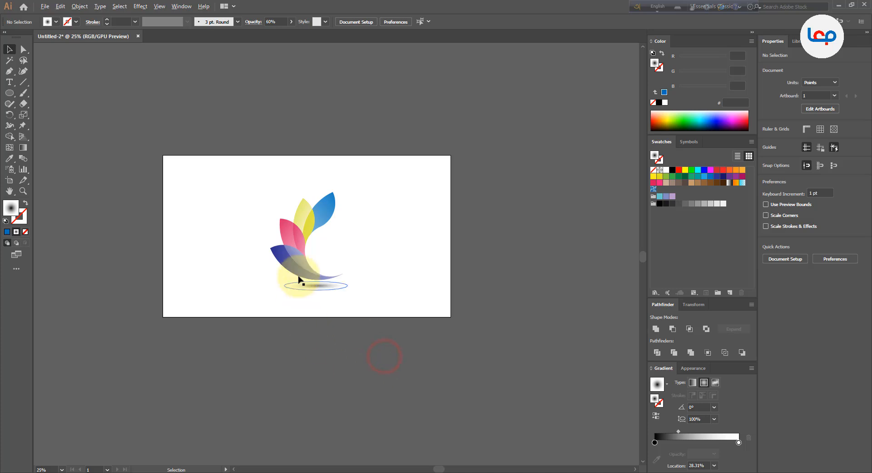
scroll(302, 279, up, 1)
scroll(331, 253, up, 2)
drag(326, 338, 318, 336)
click(443, 302)
scroll(351, 306, down, 2)
Group the logo together with its shadow ellipse and deselect the result.
drag(415, 196, 289, 314)
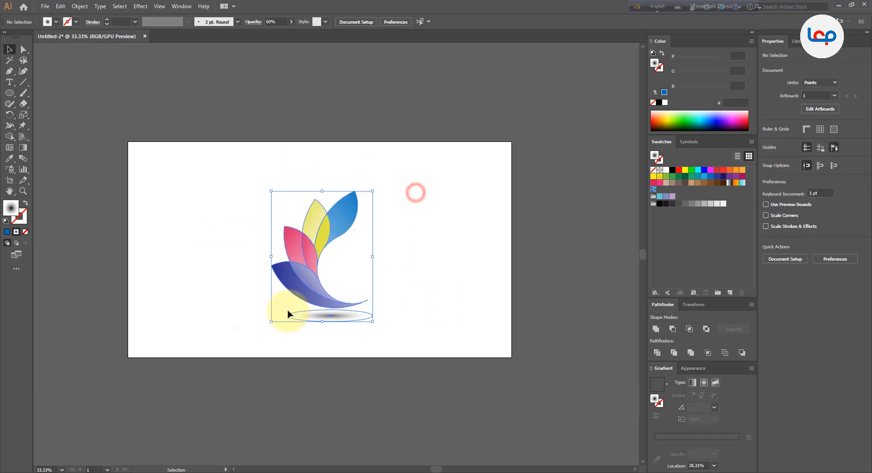
right_click(313, 258)
click(341, 315)
click(433, 286)
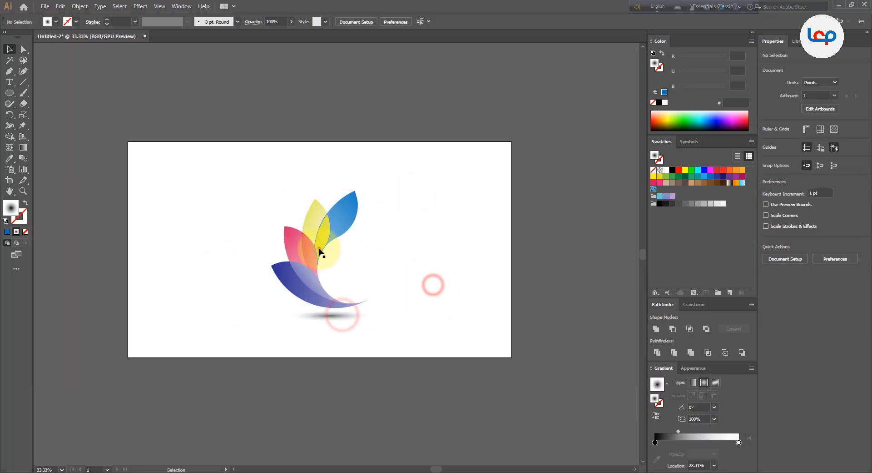
Enlarge the grouped logo and shadow proportionally to about 640 × 826 pt, centre the group on the artboard and deselect it.
click(319, 249)
drag(372, 191, 386, 174)
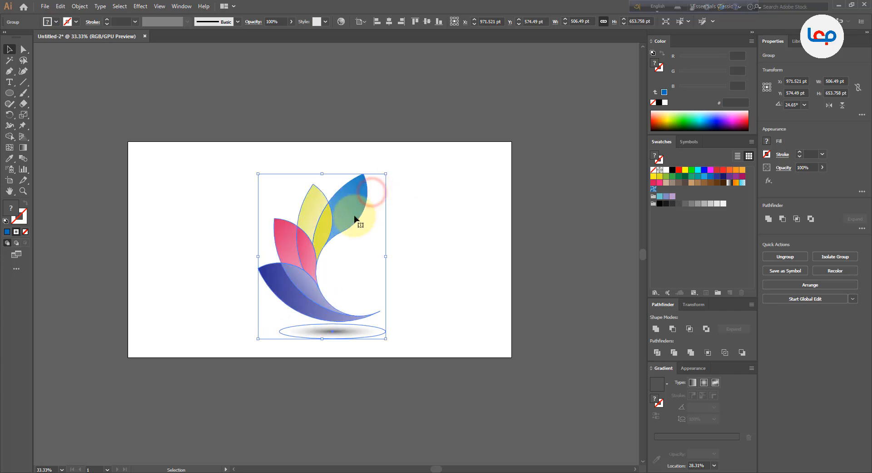
click(390, 23)
click(427, 21)
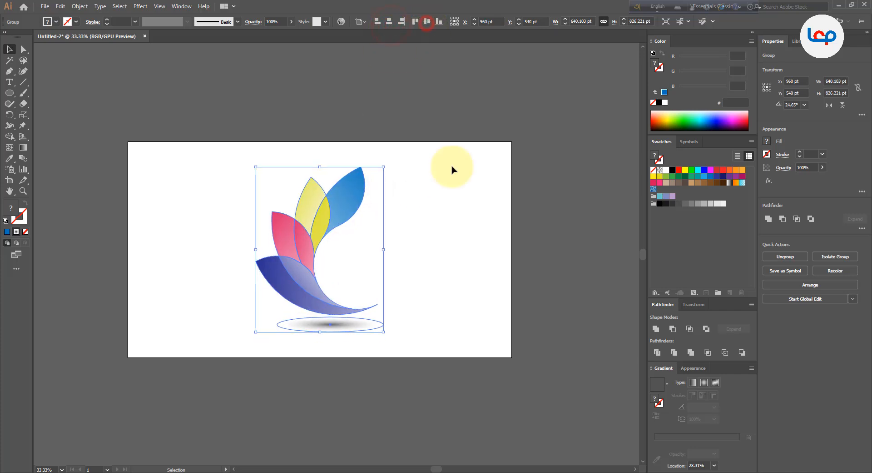
click(467, 205)
click(476, 258)
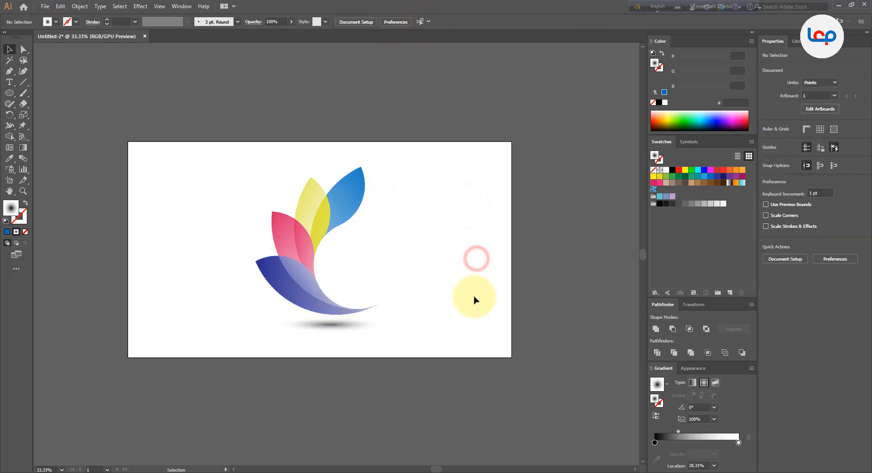
click(472, 294)
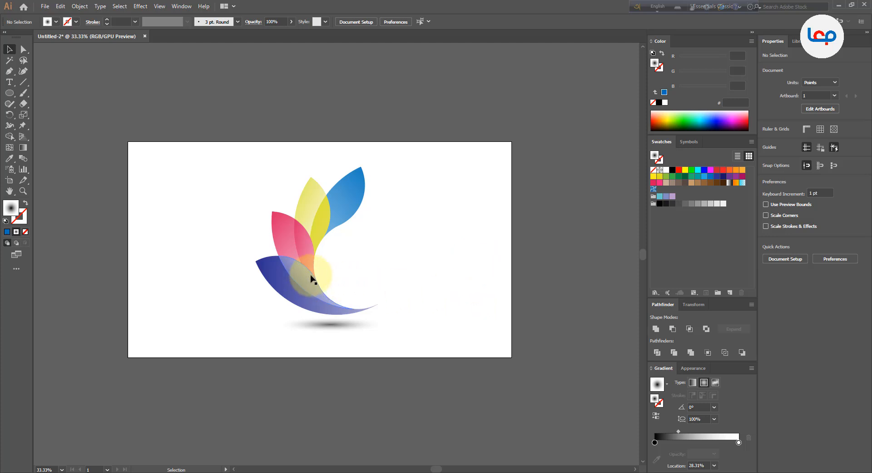
click(395, 273)
Ungroup the outer group to separate the shadow ellipse from the petal logo.
scroll(312, 277, up, 2)
drag(455, 244, 448, 261)
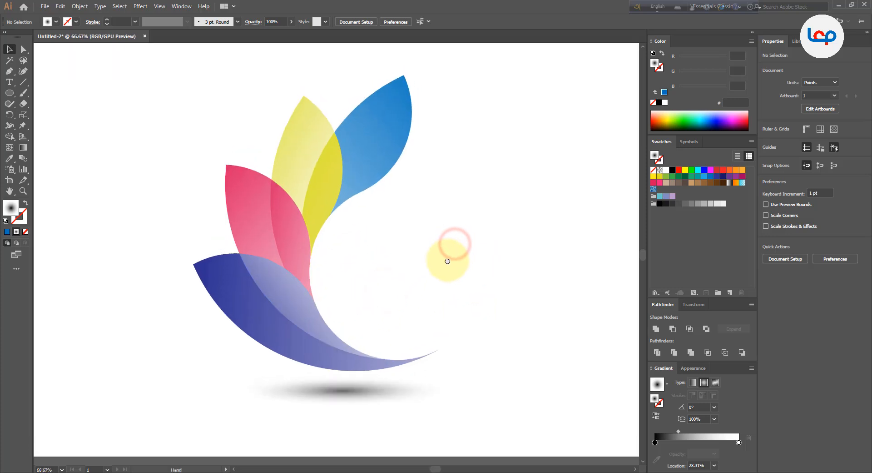
click(372, 389)
right_click(372, 389)
click(403, 301)
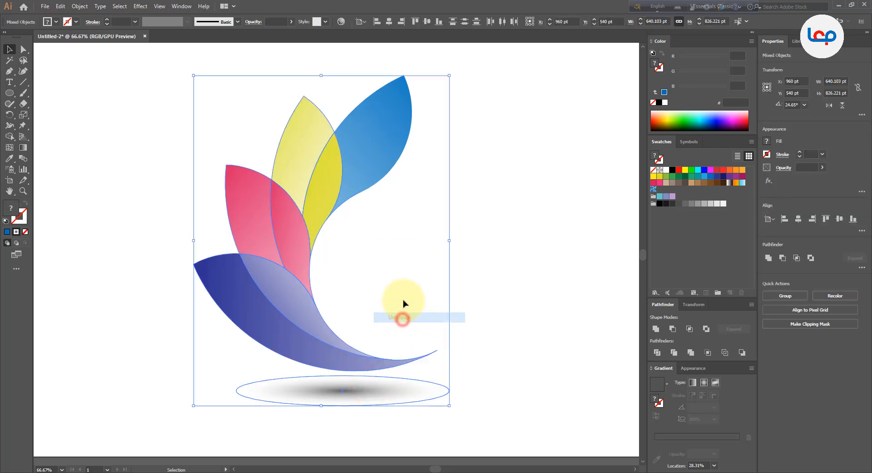
Shift the shadow ellipse's gradient midpoint to about 20.37% and deselect the ellipse.
click(379, 396)
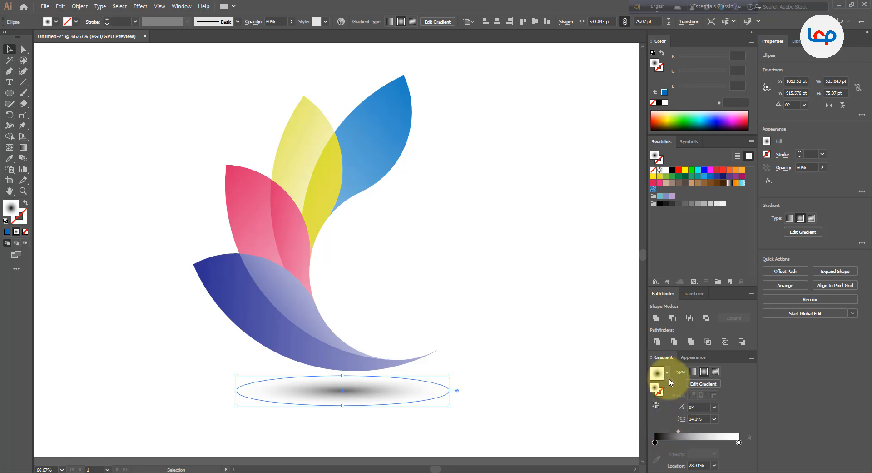
drag(674, 433, 669, 432)
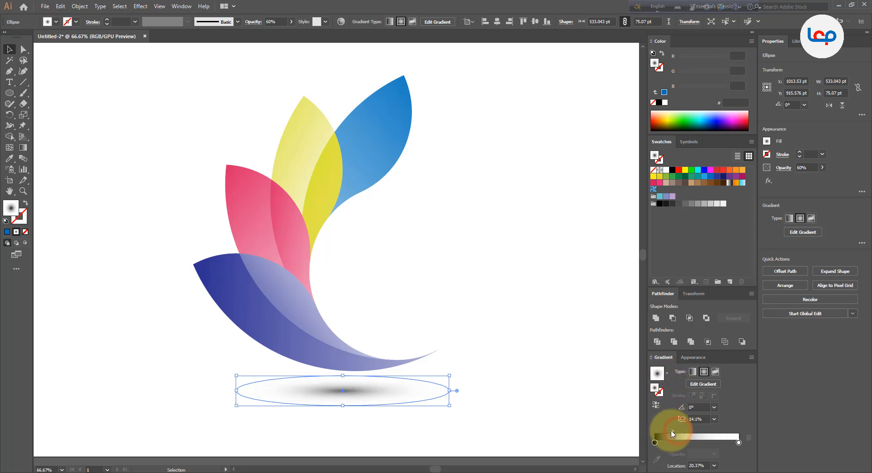
click(505, 417)
Ungroup the petal group into its individual petal shapes and clear the selection.
right_click(282, 331)
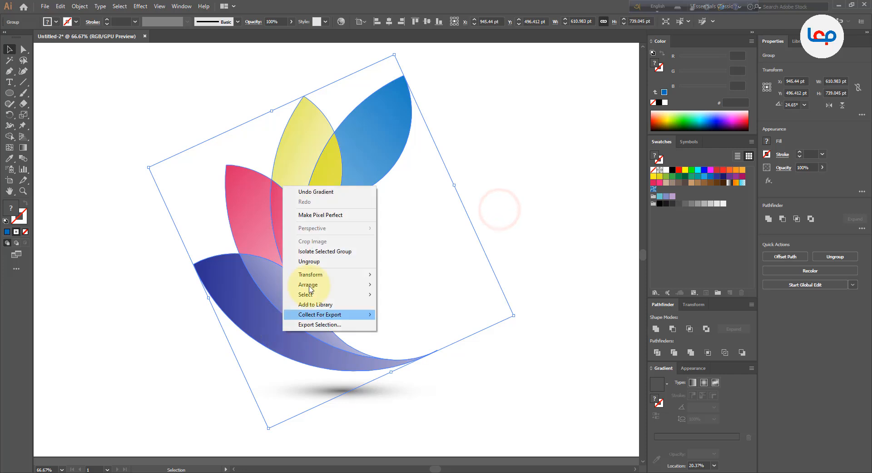
click(312, 263)
click(391, 265)
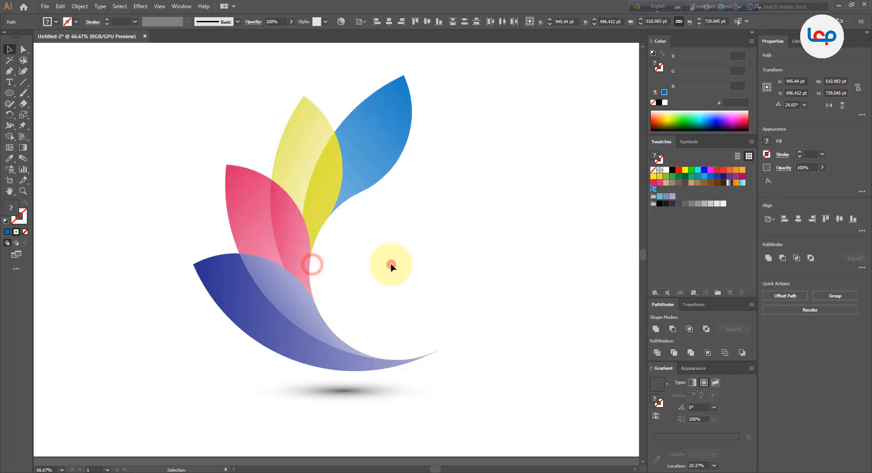
click(501, 270)
click(536, 396)
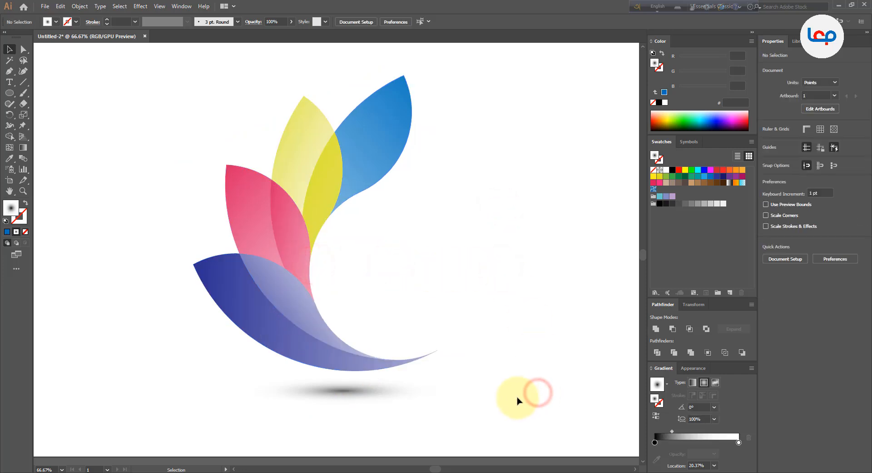